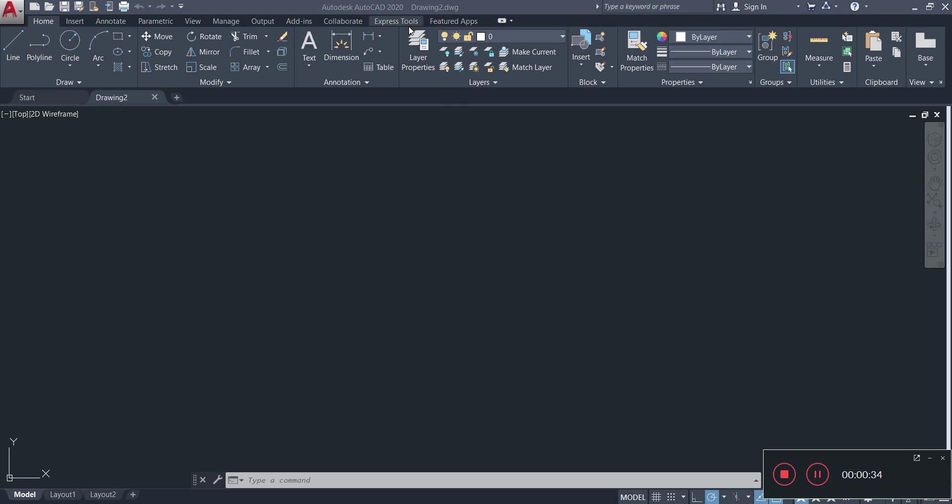
- Open the layer properties manager and create a new layer named Wall
left_click(414, 55)
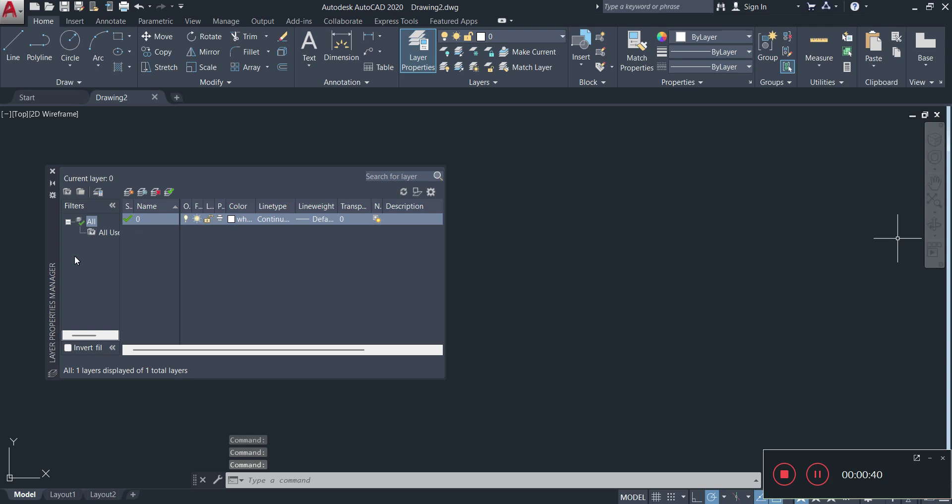
left_click_drag(50, 245, 230, 230)
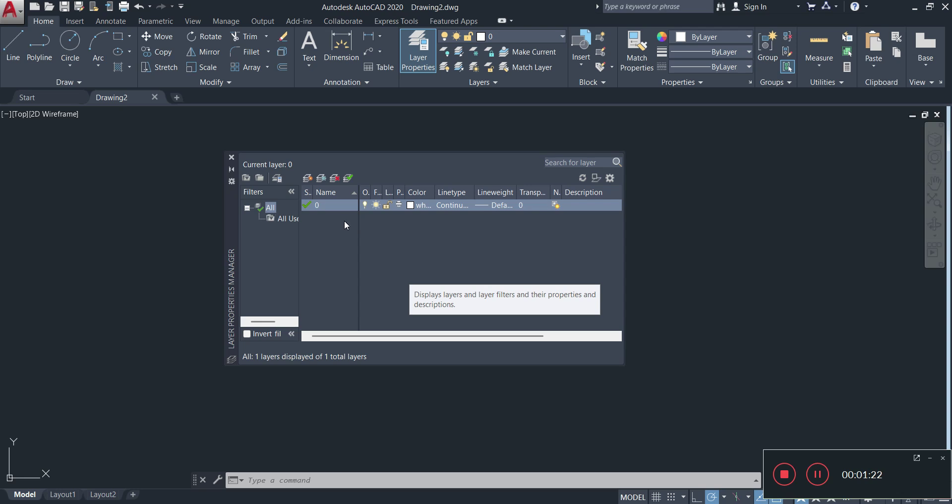
left_click(307, 186)
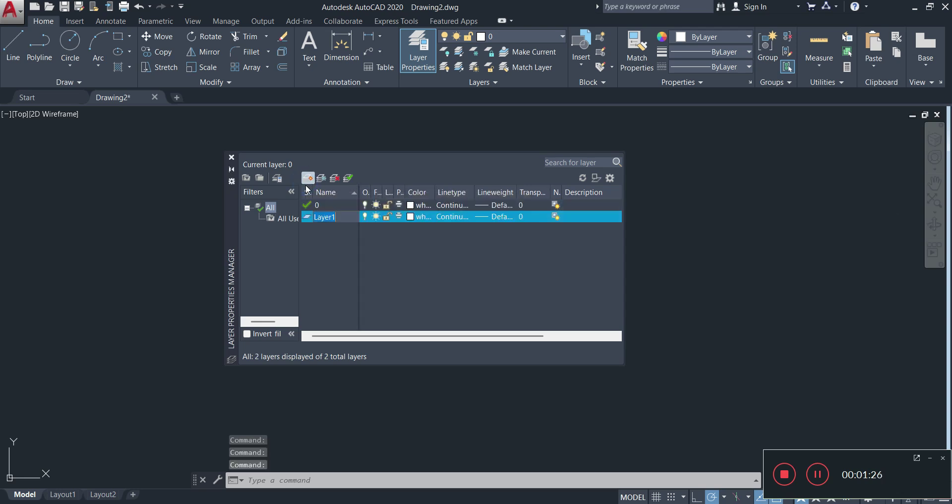
type("Wall")
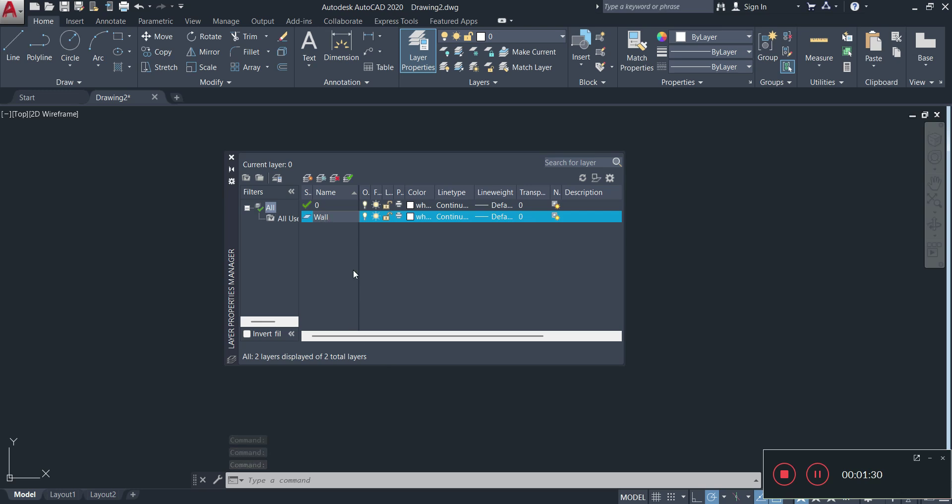
left_click(340, 258)
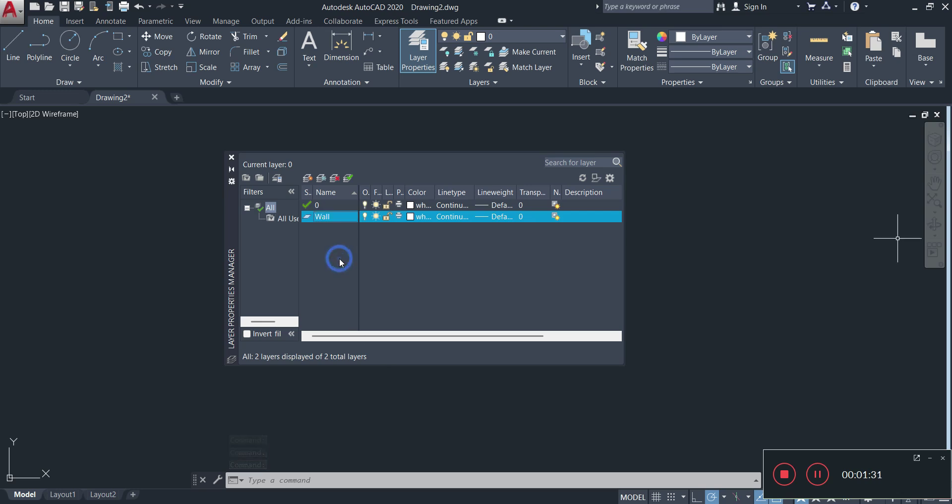
- Create a new layer named Windows and Door below the Wall layer
left_click(307, 178)
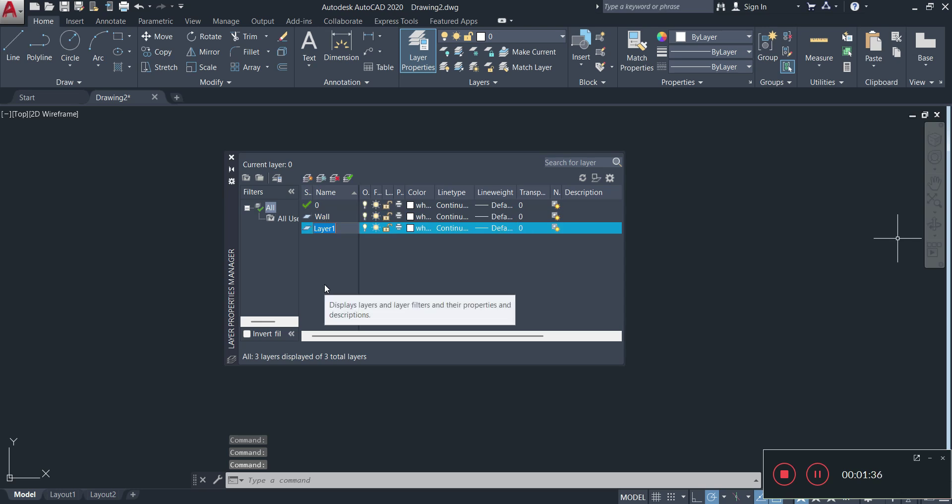
type("Wi")
type("ndow")
type("s and")
type(" D")
type("oor")
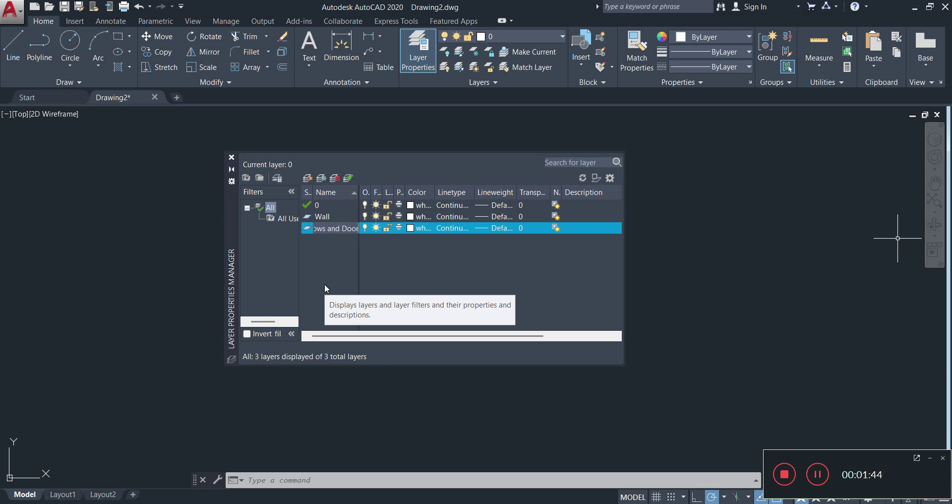
key("Return")
- Create a new layer named Fixtures in the layer list
left_click(307, 178)
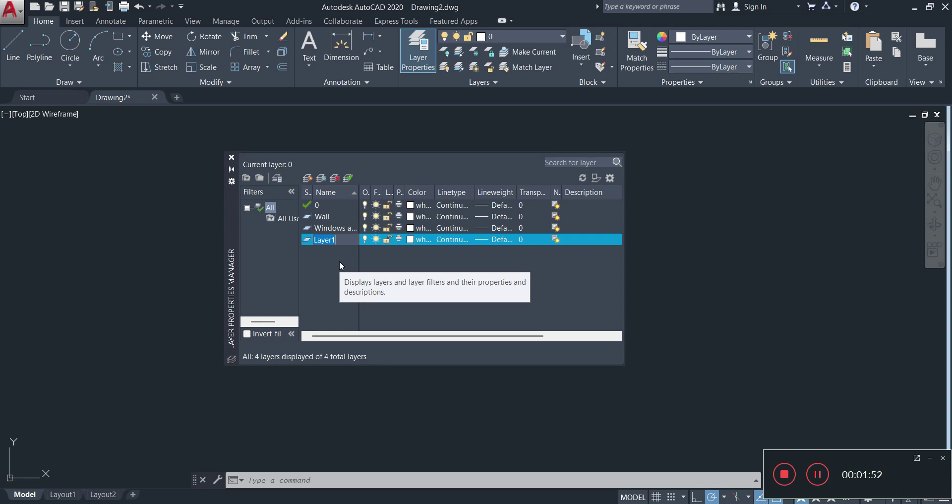
type("Fixter")
key("BackSpace")
key("BackSpace")
key("BackSpace")
type("tures")
key("Return")
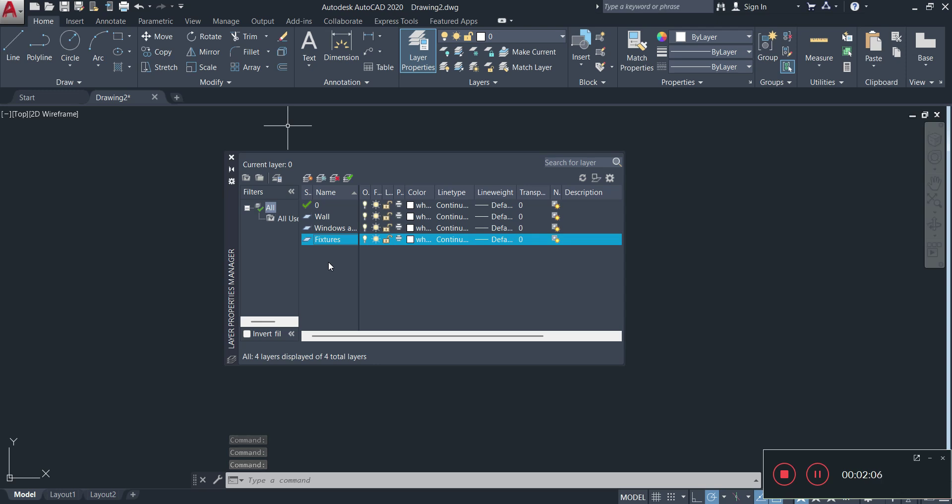
left_click(328, 266)
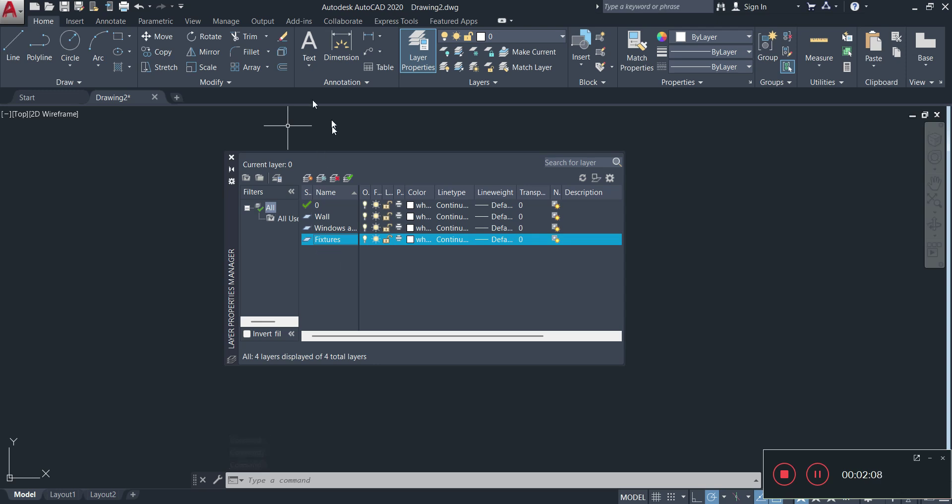
- Add a new layer named Annotation below the Fixtures layer
left_click(308, 179)
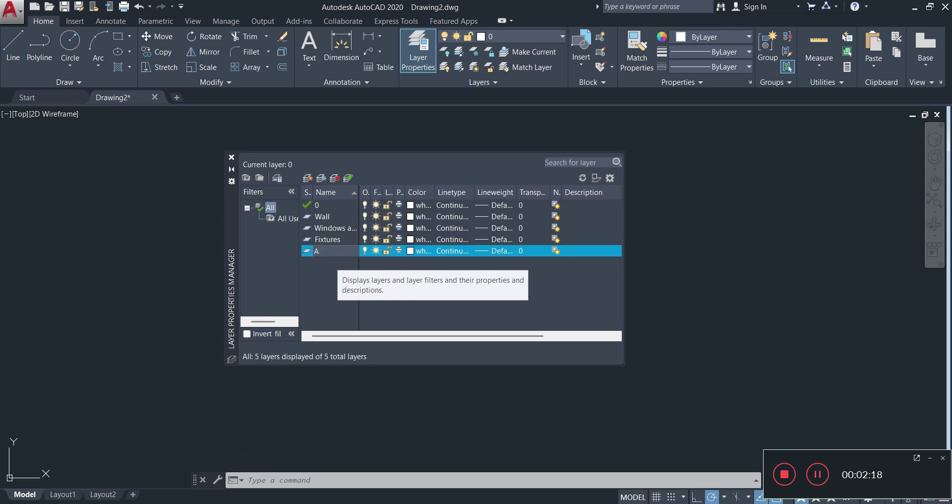
type("notation")
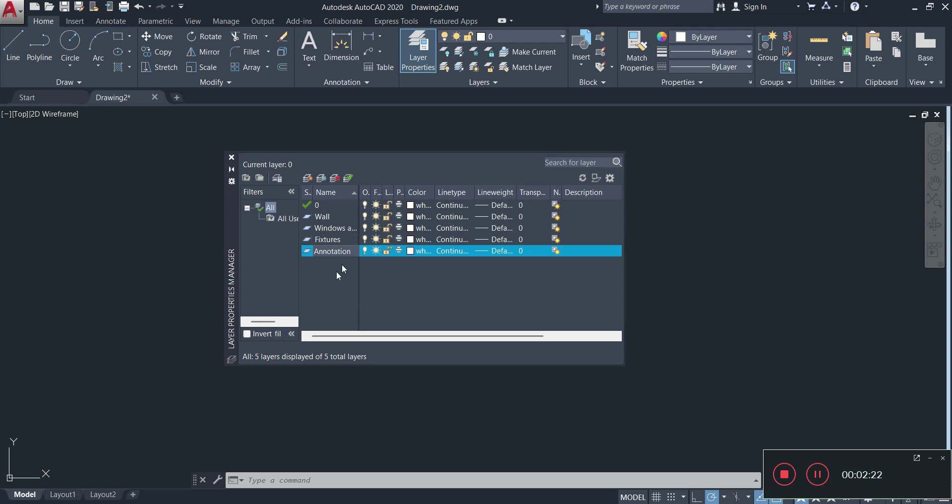
left_click(337, 272)
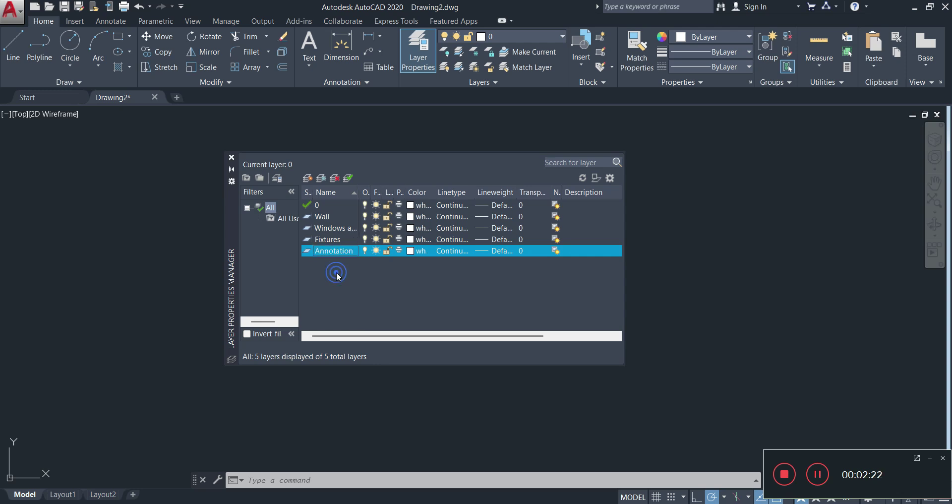
- Add a new layer named Dimensions below the Annotation layer
left_click(308, 178)
type("D")
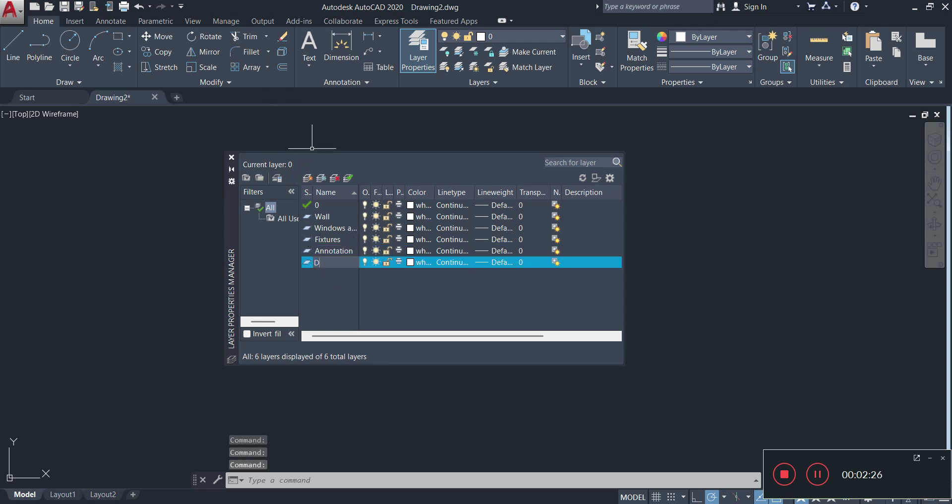
type("imensions")
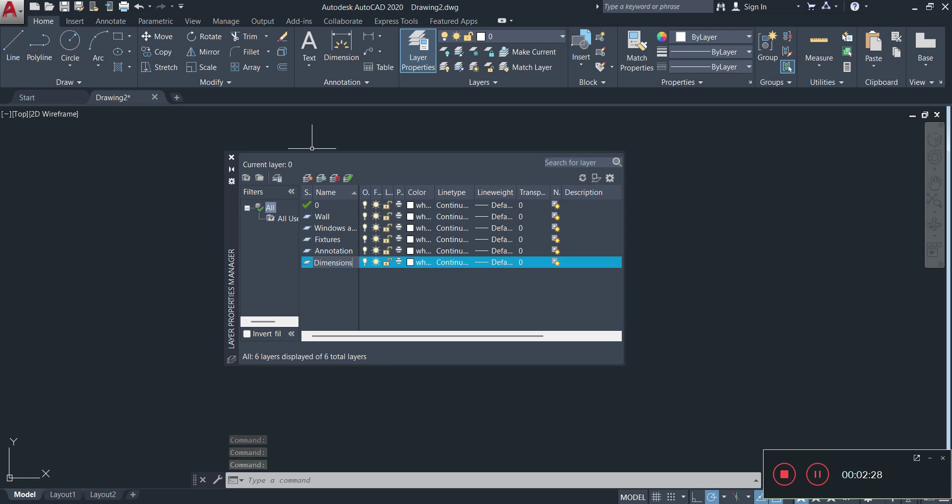
key("Return")
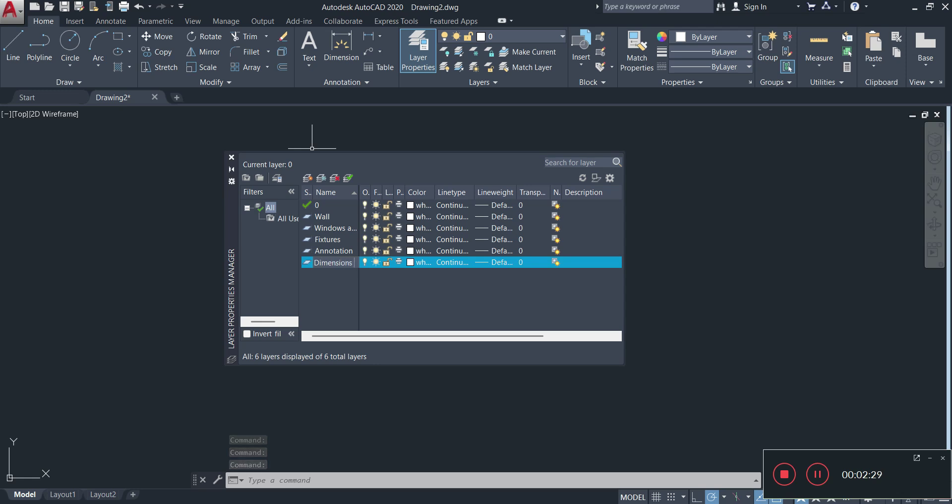
left_click(343, 298)
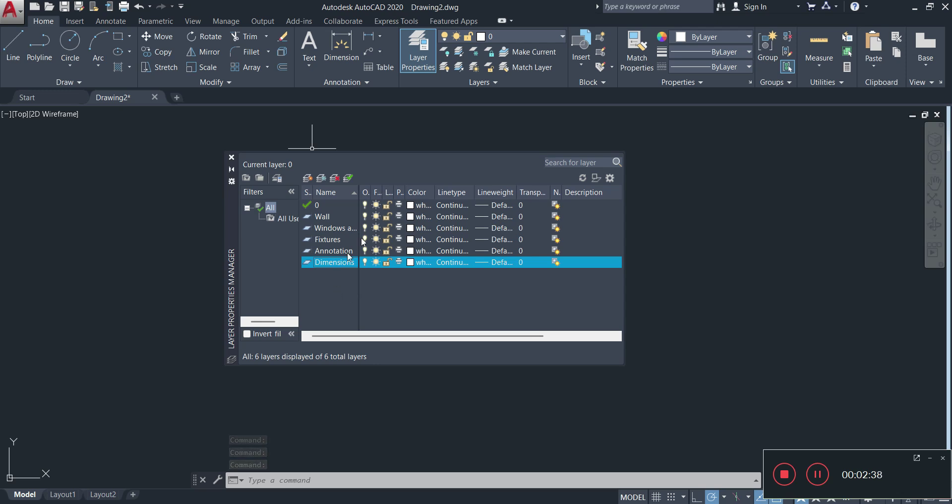
- Create two more layers named Hidden and Hatch below the Dimensions layer
left_click(308, 178)
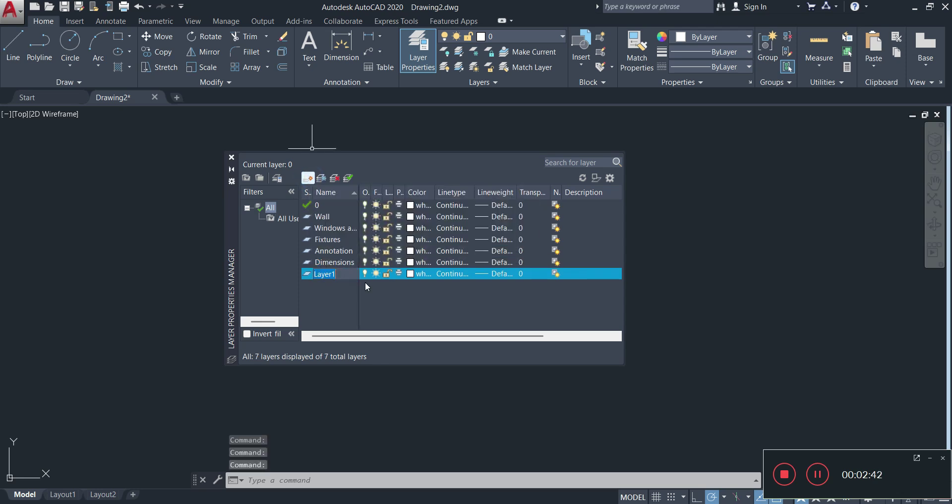
type("Hidden")
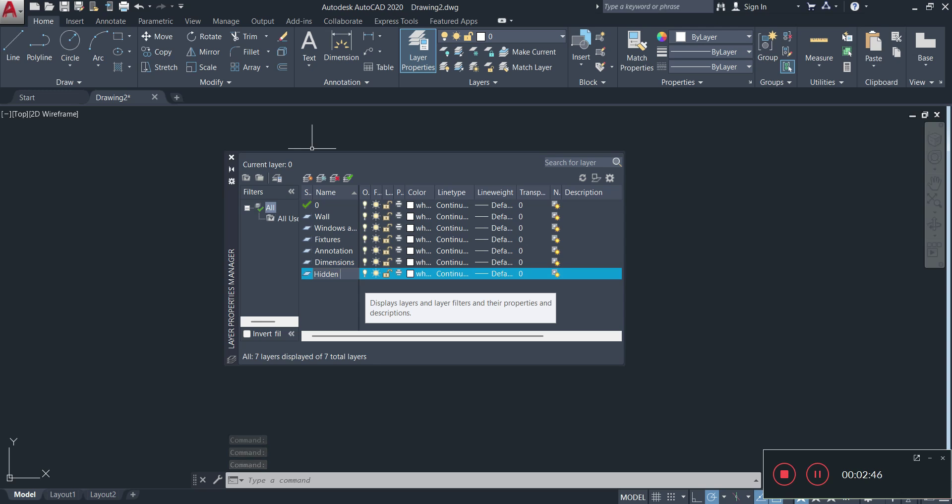
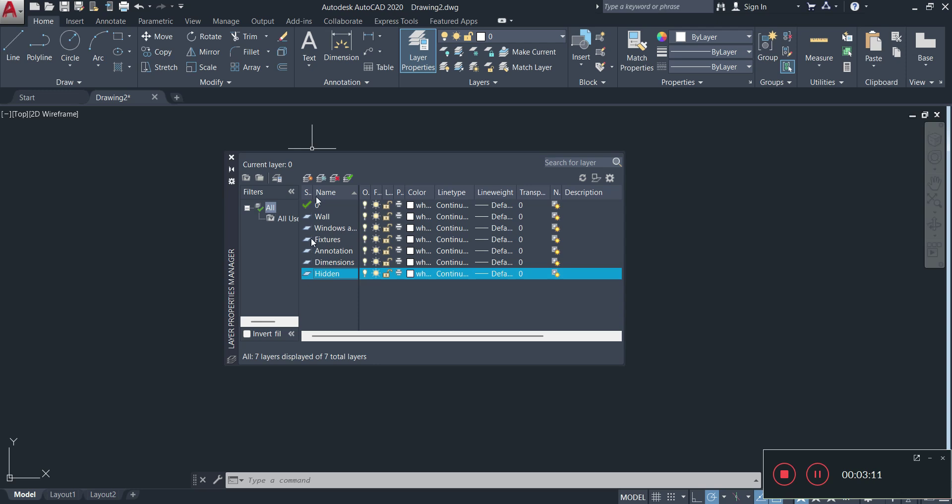
left_click(310, 178)
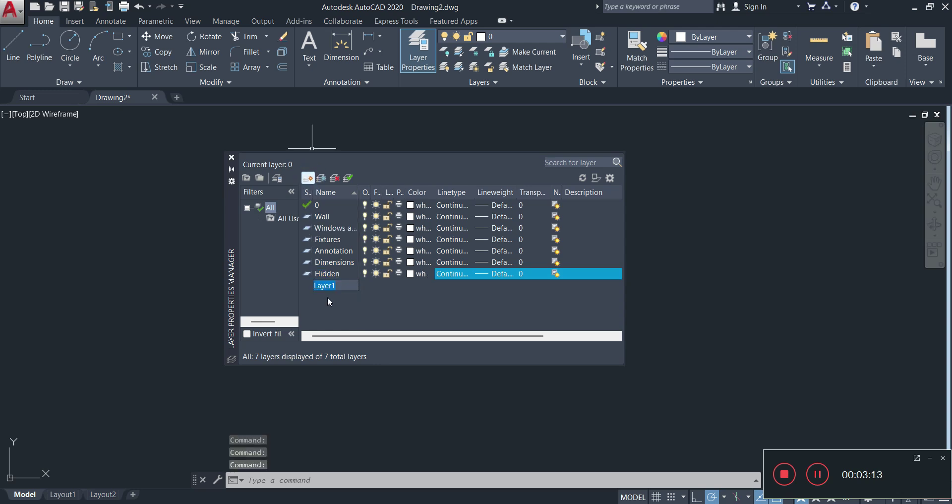
type("Hatch")
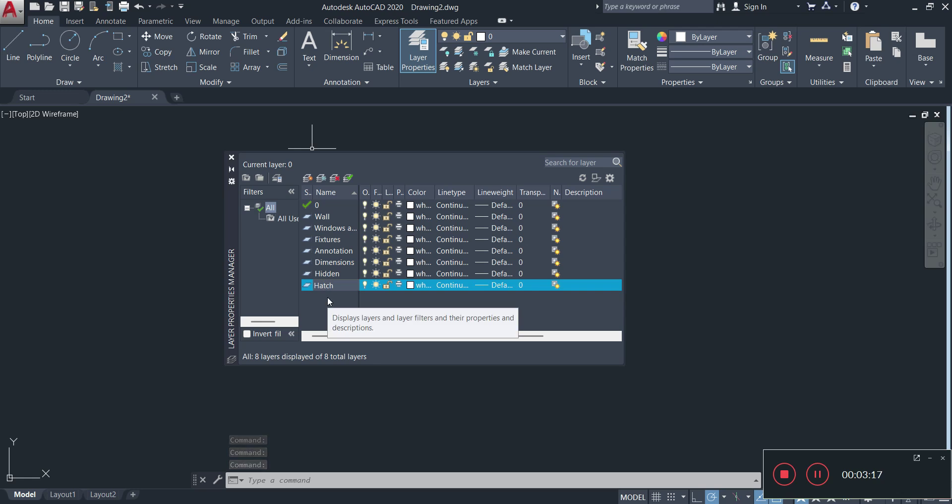
key("Return")
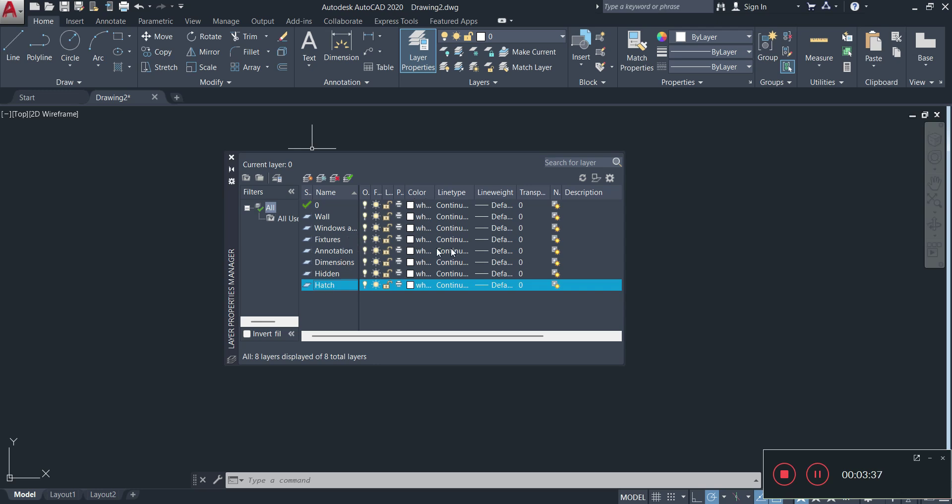
- Set the Wall layer's color to green and the windows and door layer's color to yellow
left_click(410, 217)
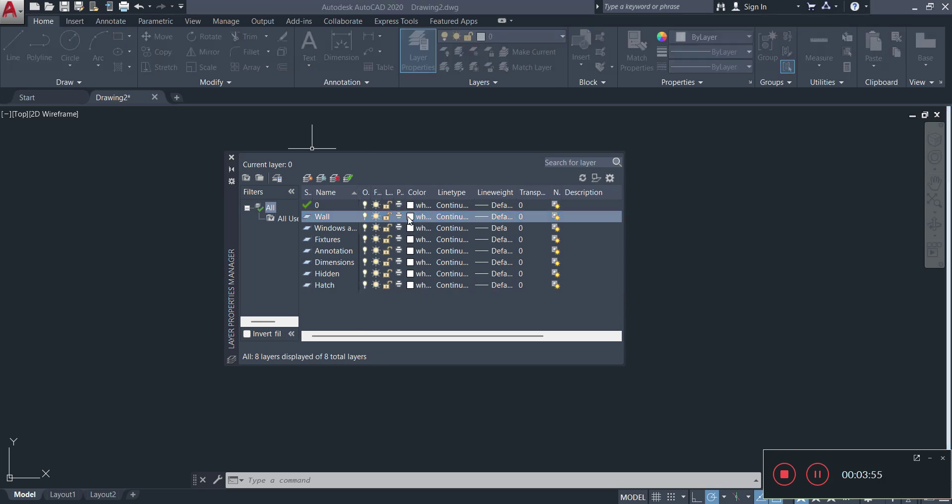
left_click(396, 284)
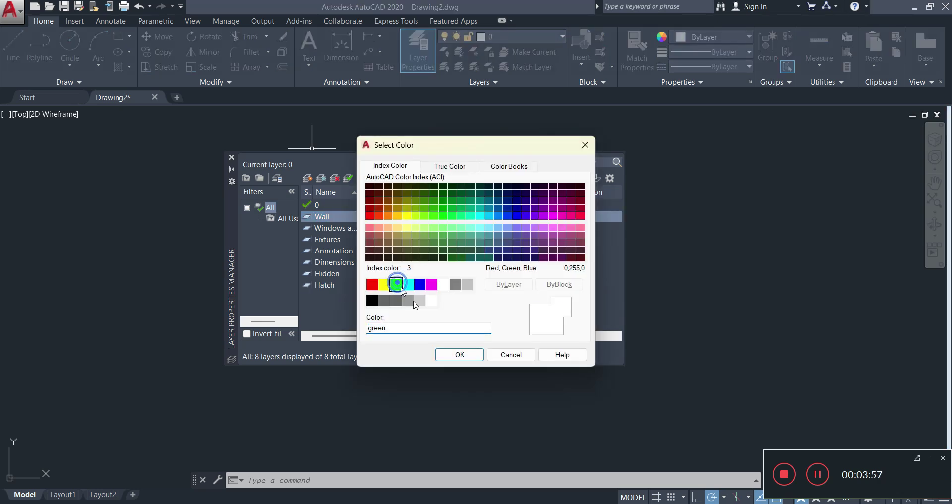
left_click(463, 353)
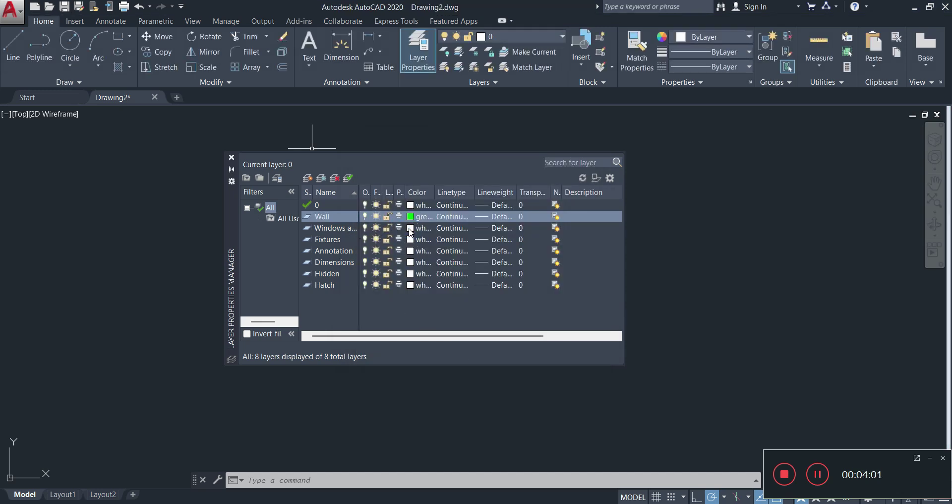
left_click(410, 232)
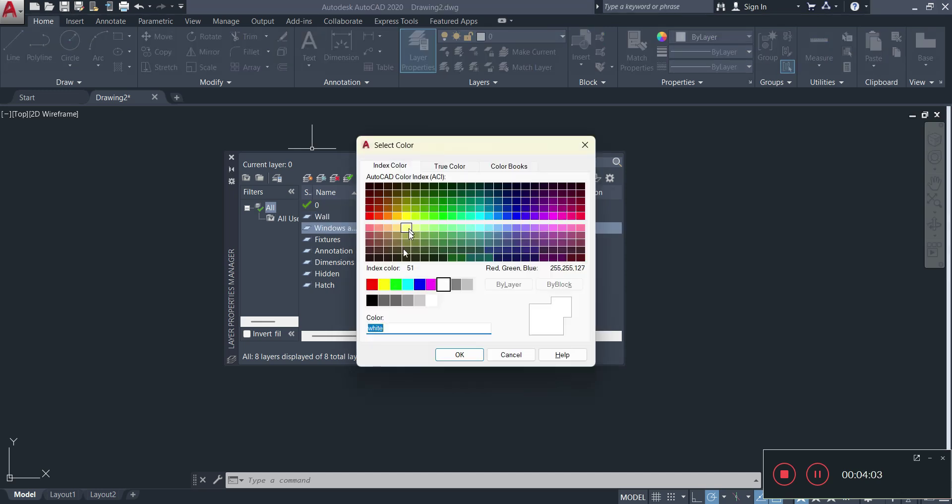
left_click(384, 284)
left_click(460, 355)
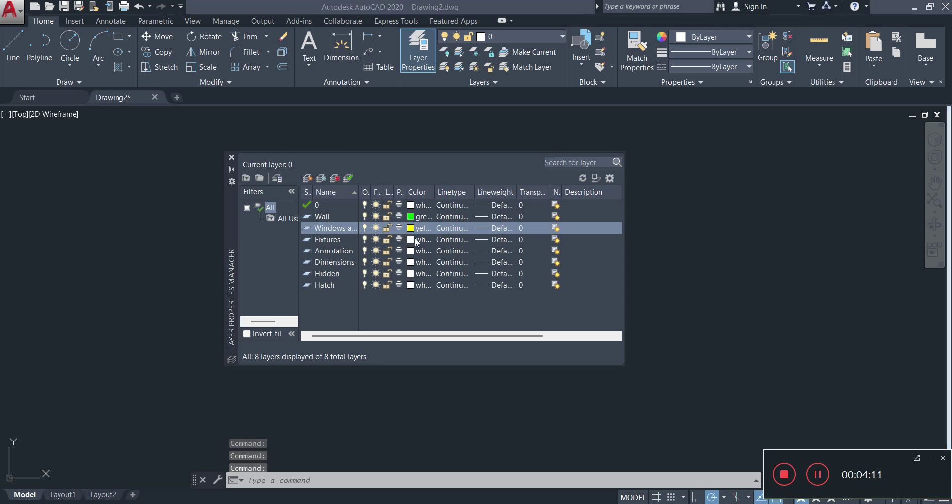
- Set the Fixtures layer's color to red and the Annotation layer's color to cyan
left_click(415, 239)
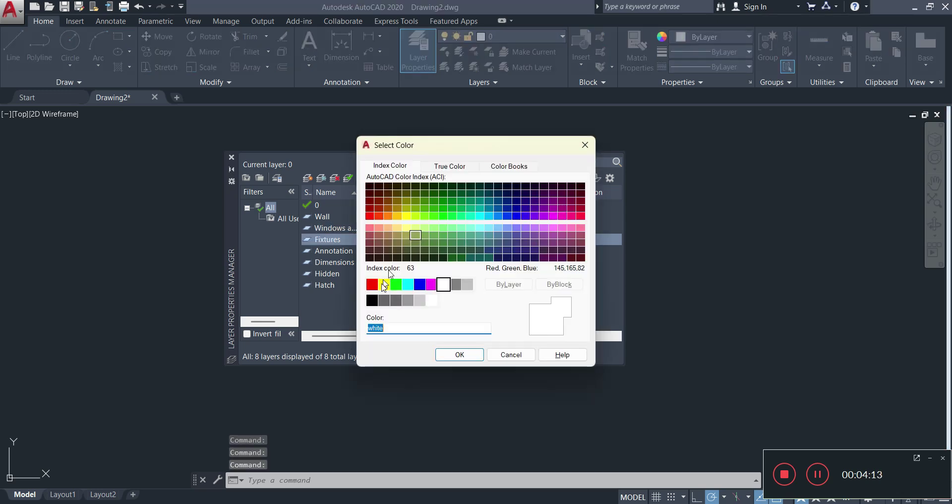
left_click(372, 285)
left_click(455, 354)
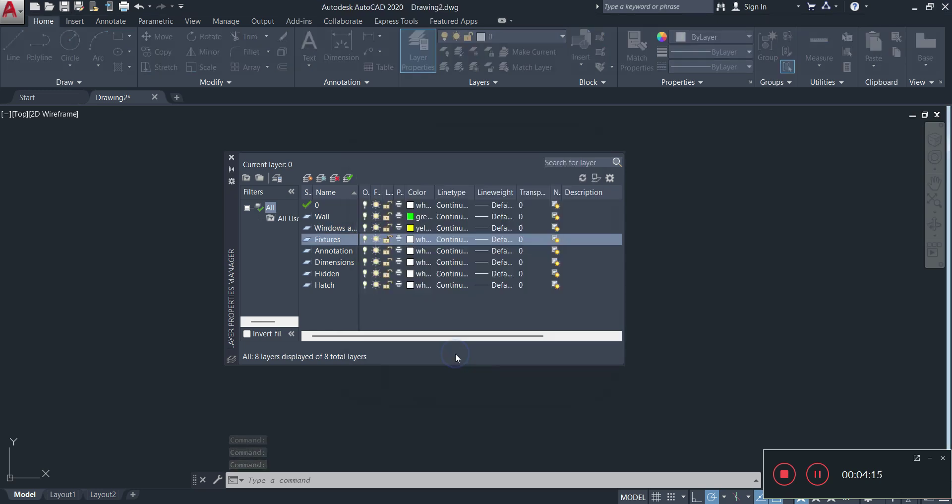
left_click(410, 253)
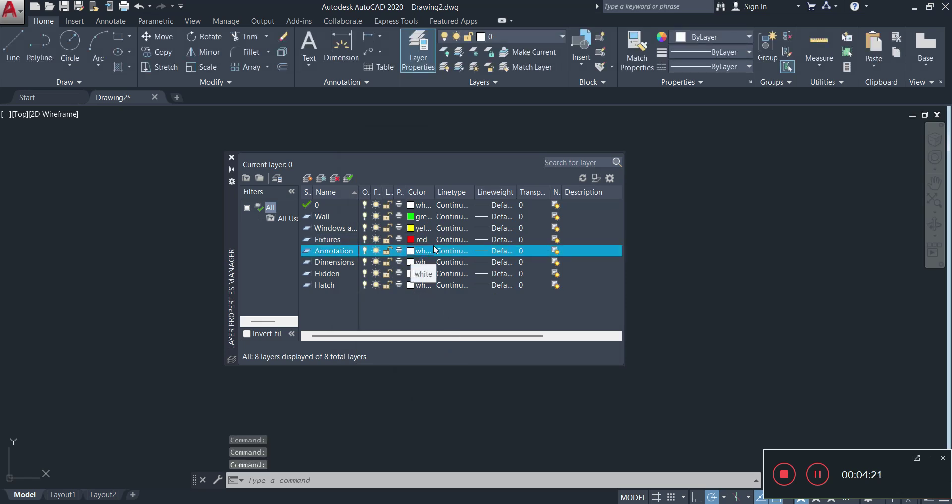
left_click(412, 253)
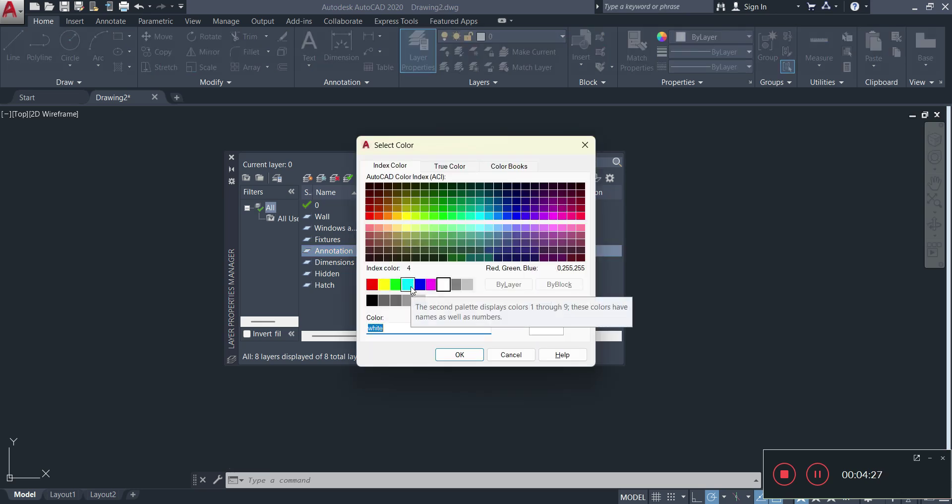
left_click(412, 292)
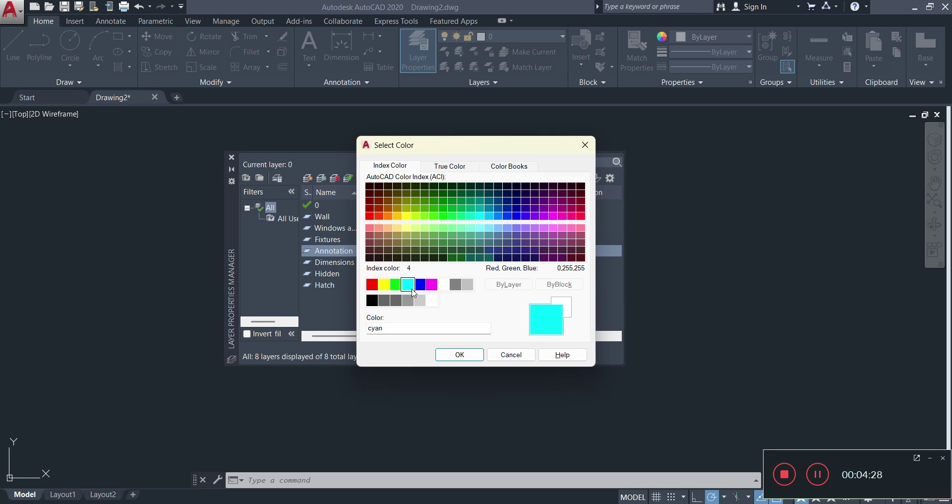
left_click(462, 354)
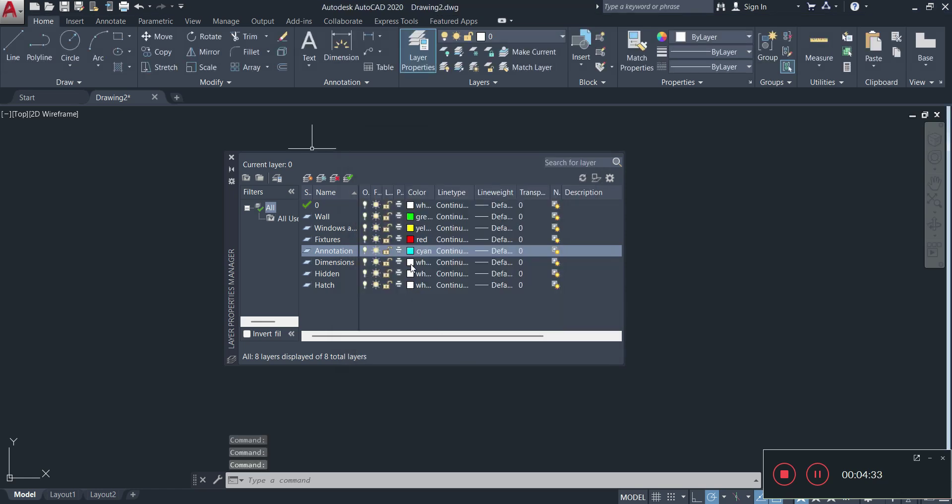
- Set the Dimensions layer's color to blue and the Hidden layer's color to magenta
left_click(411, 269)
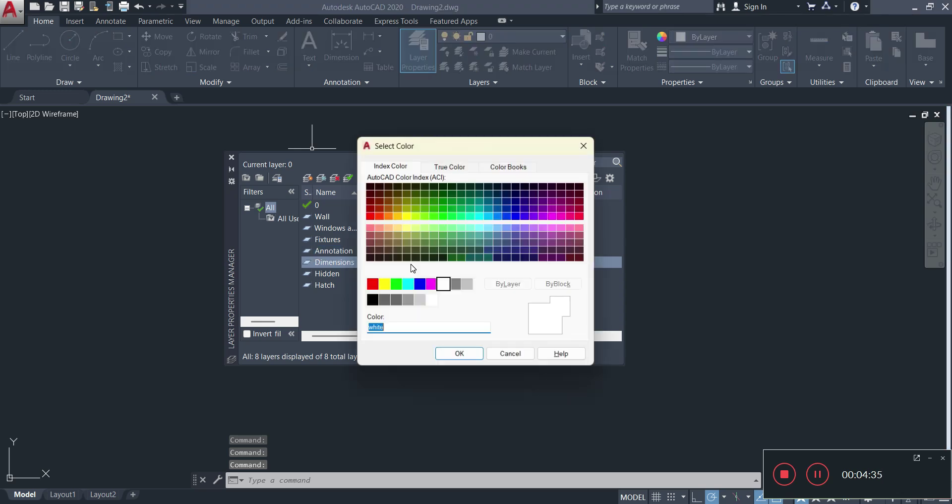
left_click(420, 286)
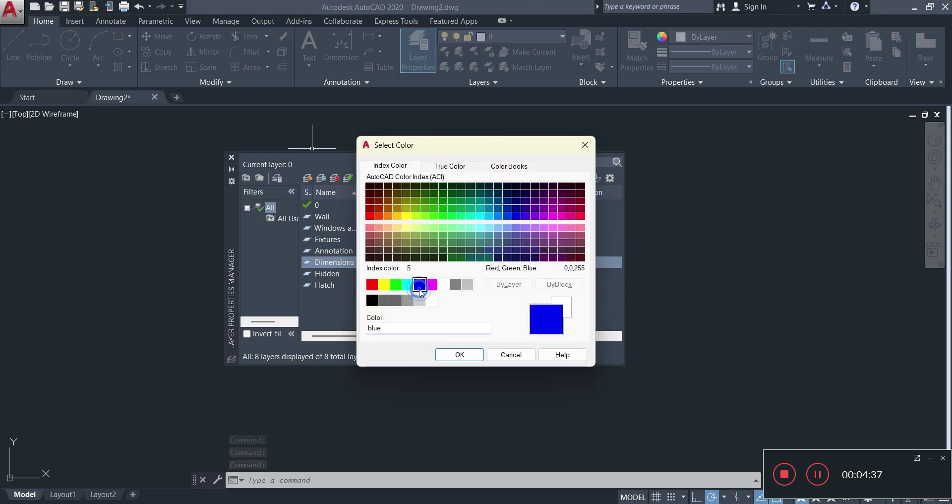
left_click(449, 353)
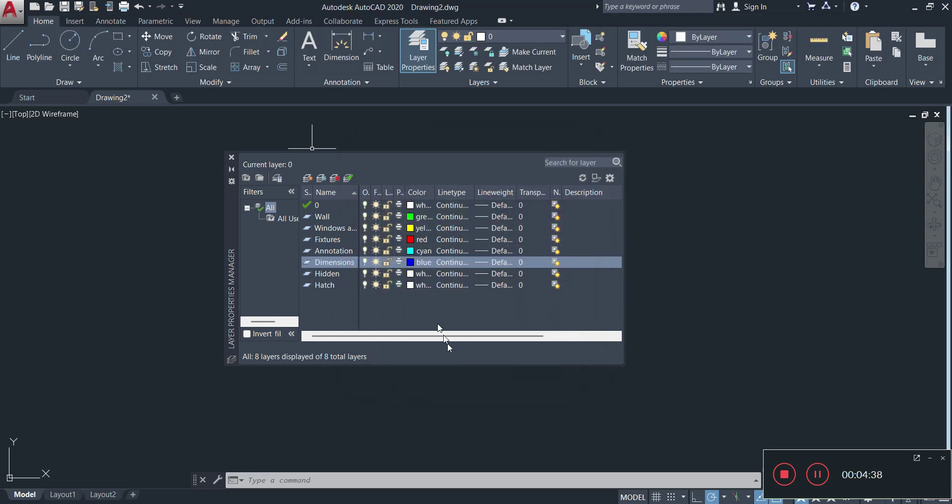
left_click(414, 277)
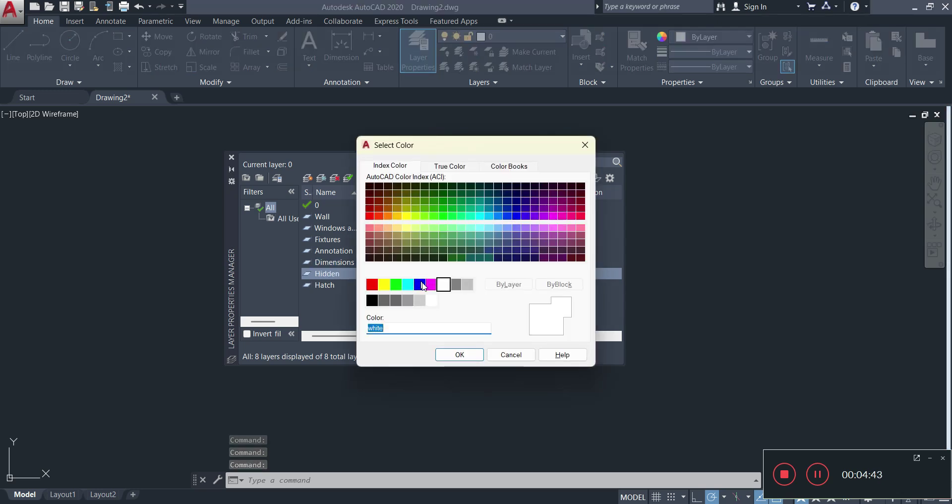
left_click(431, 285)
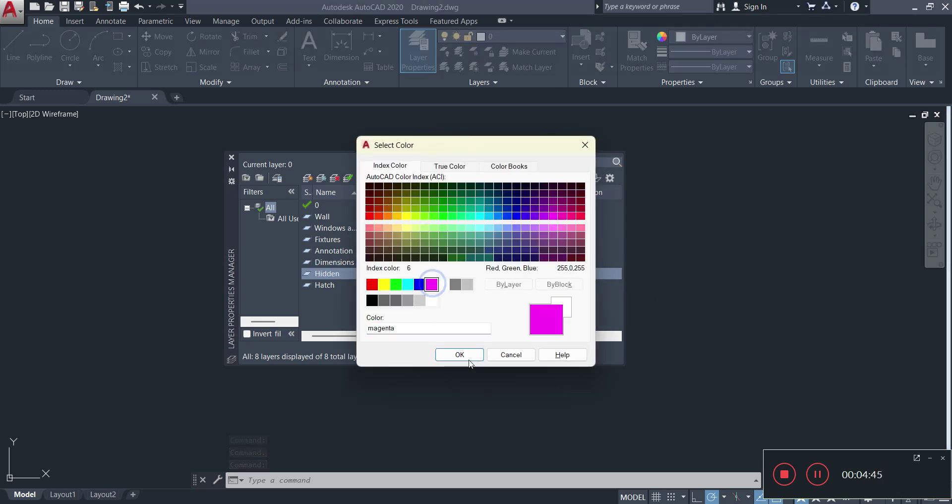
left_click(466, 356)
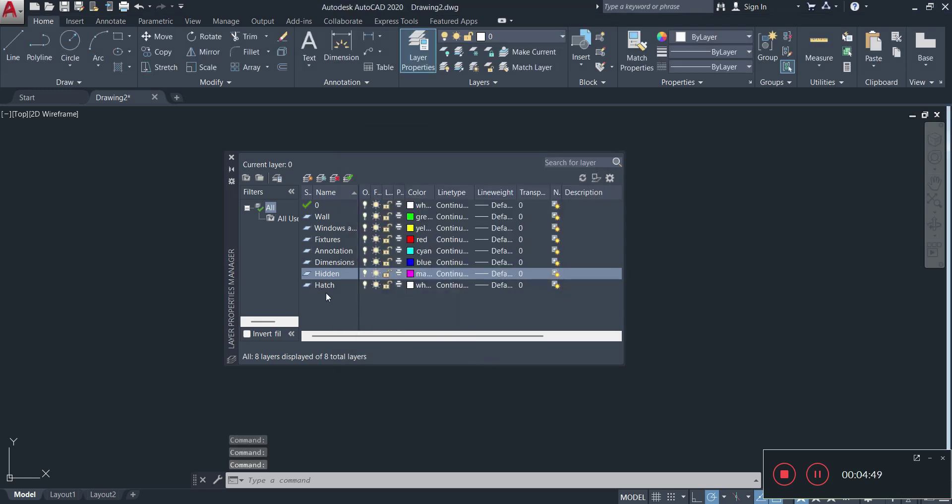
- Set the Hatch layer's color to dark red-brown, index color 24
left_click(412, 286)
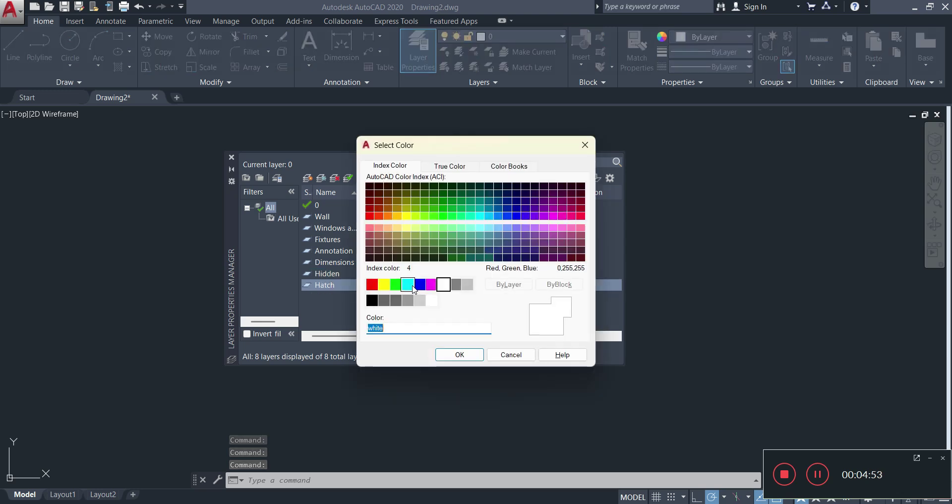
left_click(379, 201)
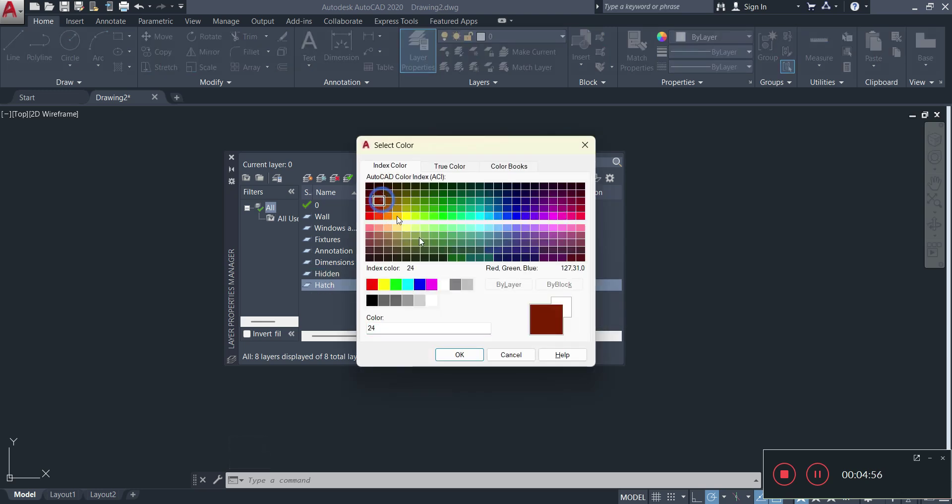
left_click(460, 354)
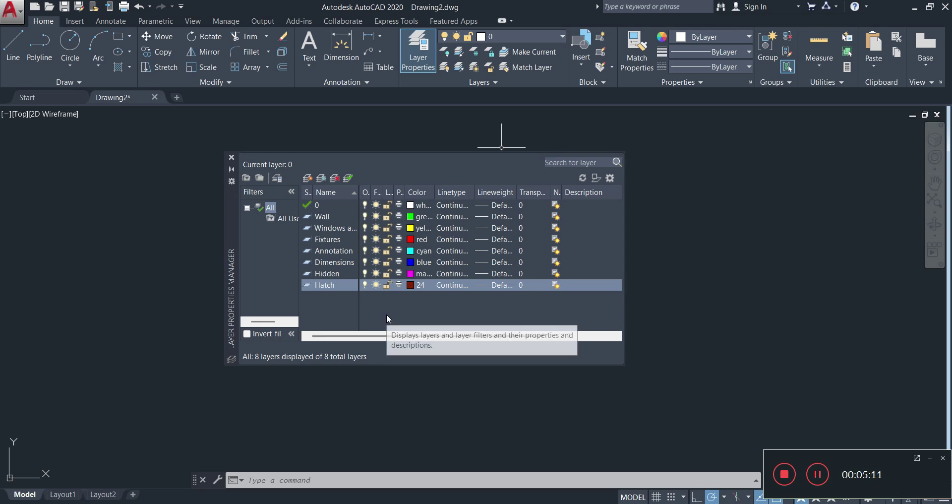
left_click(455, 228)
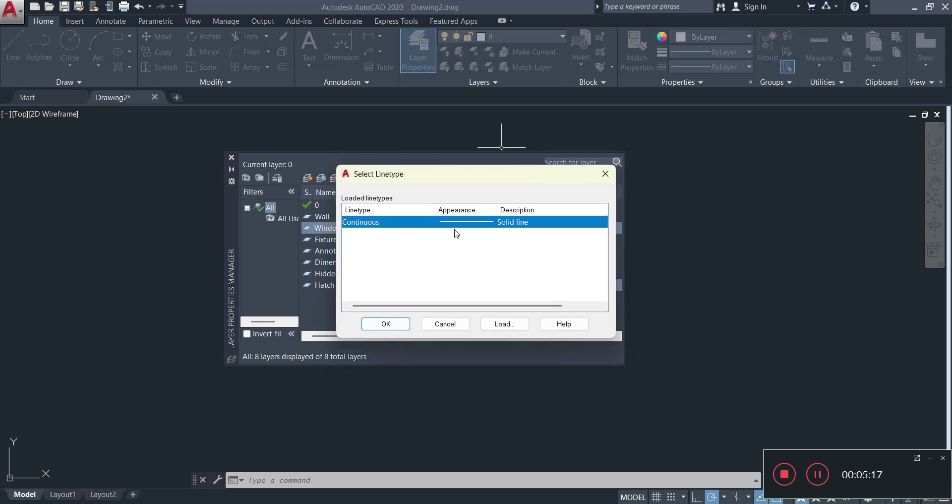
left_click(606, 174)
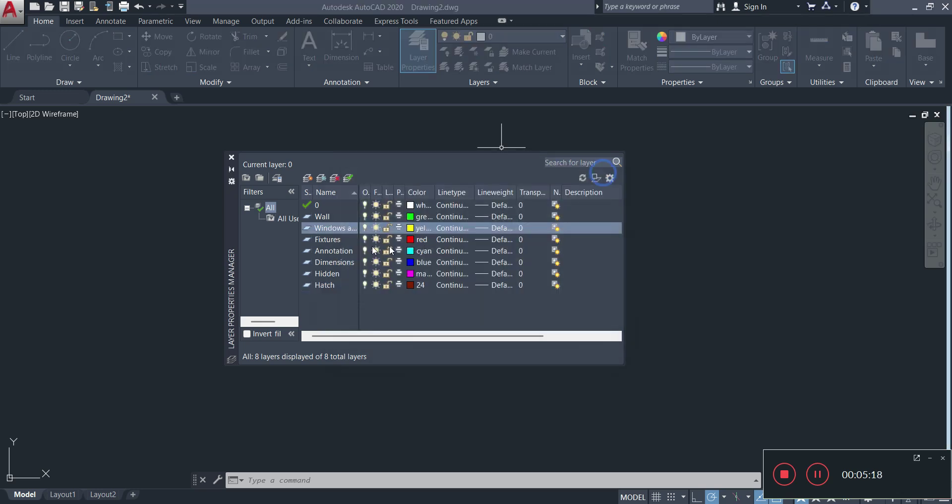
left_click(328, 253)
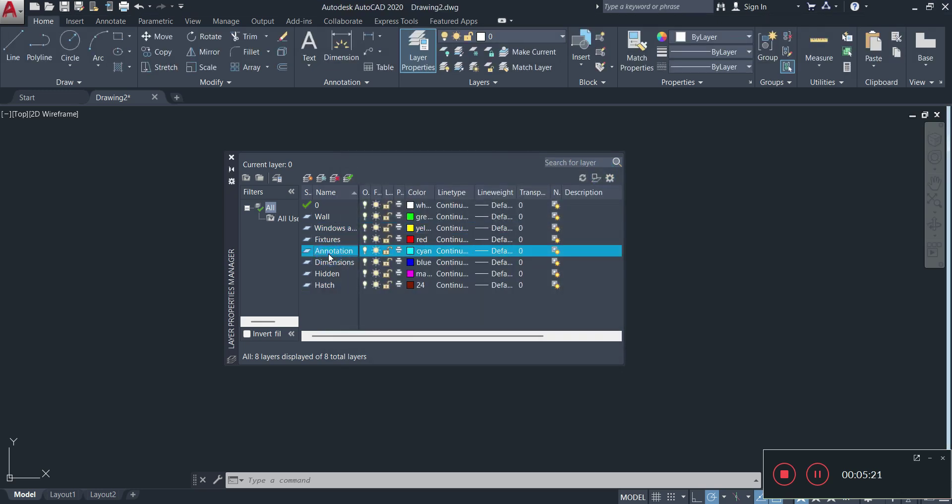
left_click(329, 262)
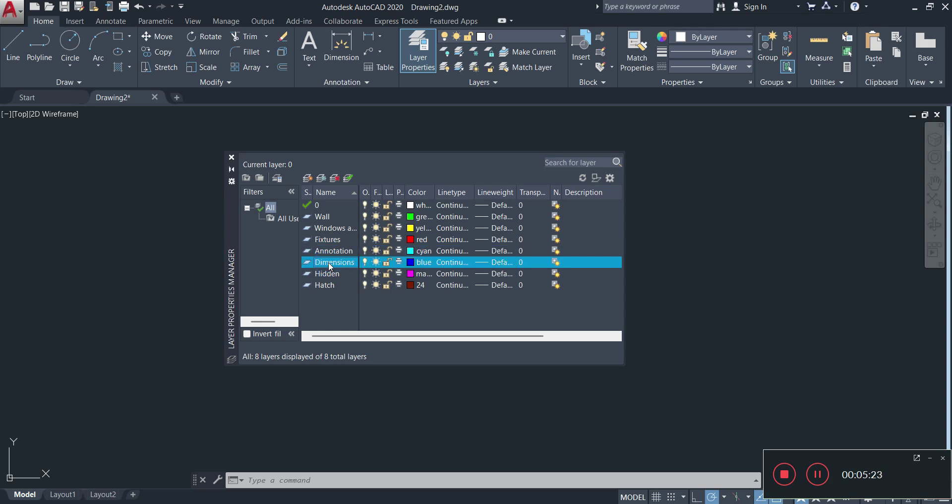
- Load the HIDDEN linetype from acadiso.lin while choosing the Hidden layer's linetype
left_click(329, 274)
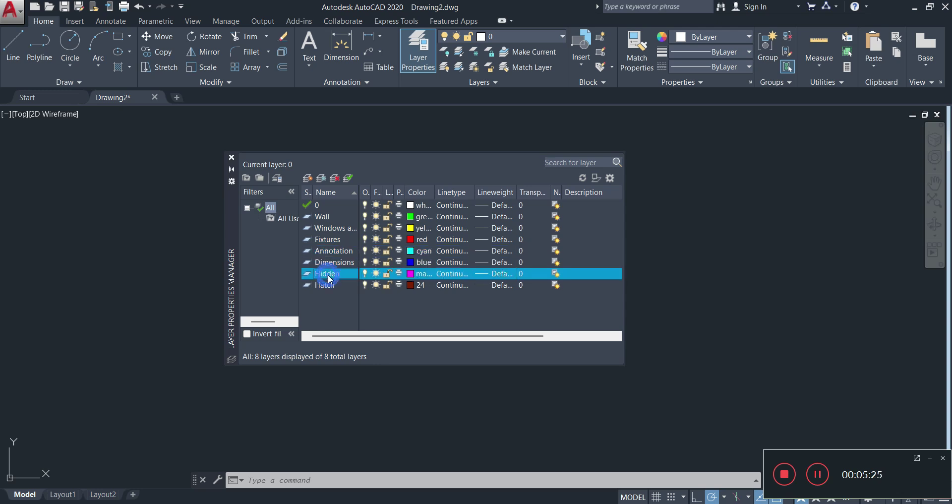
left_click(452, 278)
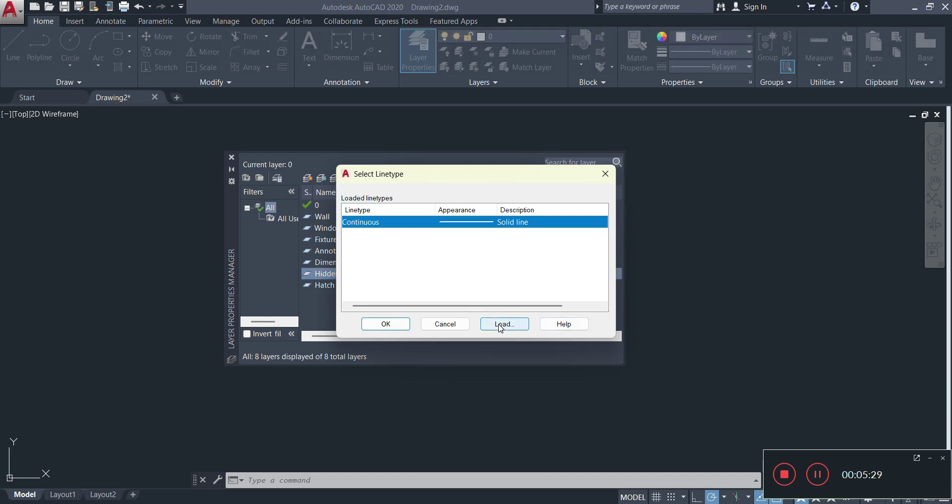
left_click(499, 325)
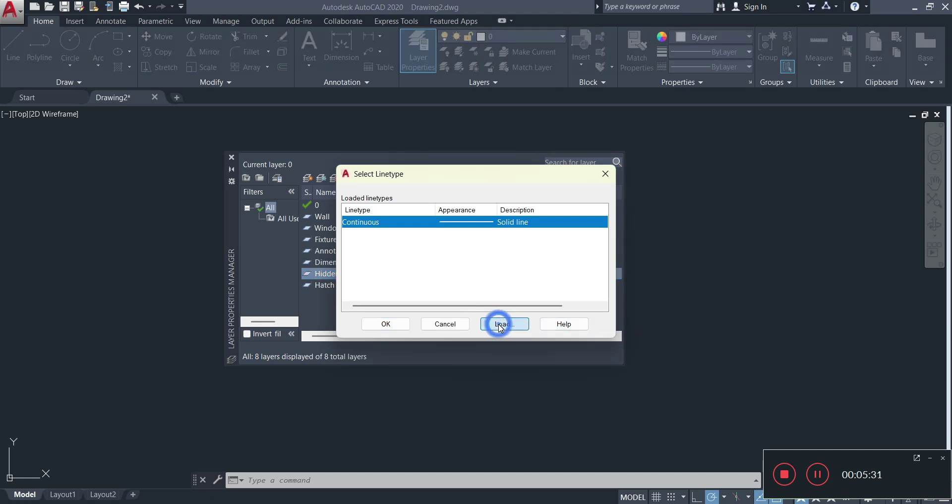
scroll(407, 265, "down", 5)
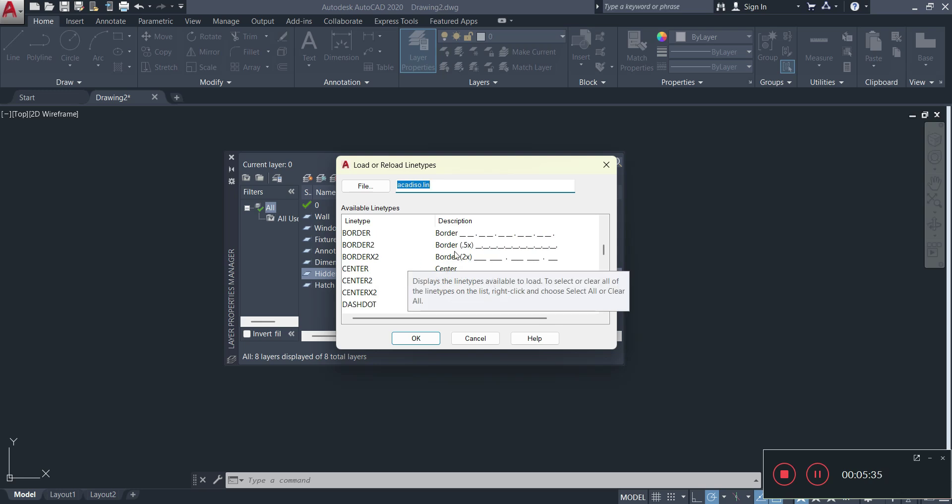
scroll(395, 305, "down", 2)
scroll(375, 284, "down", 1)
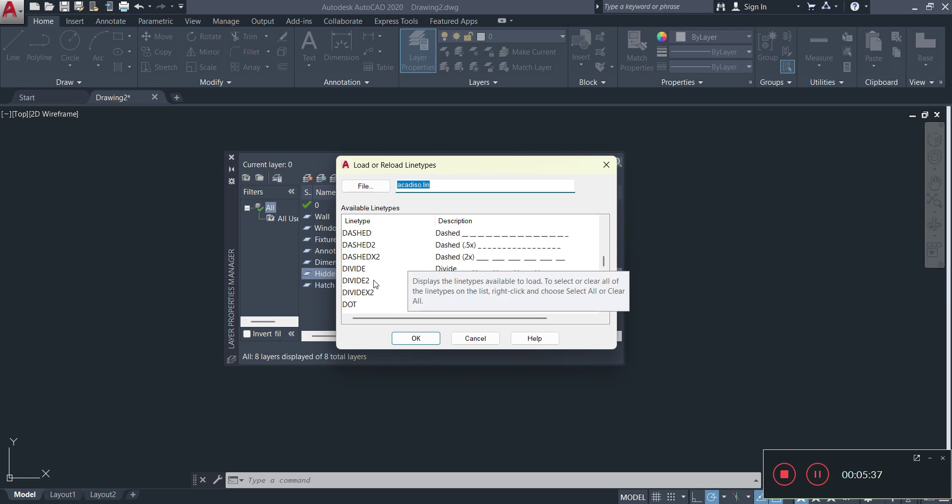
scroll(375, 282, "down", 4)
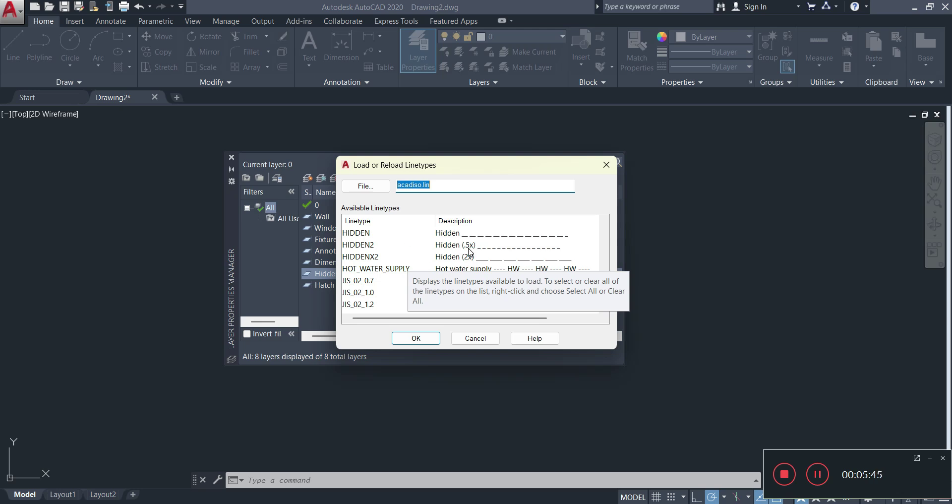
left_click(468, 233)
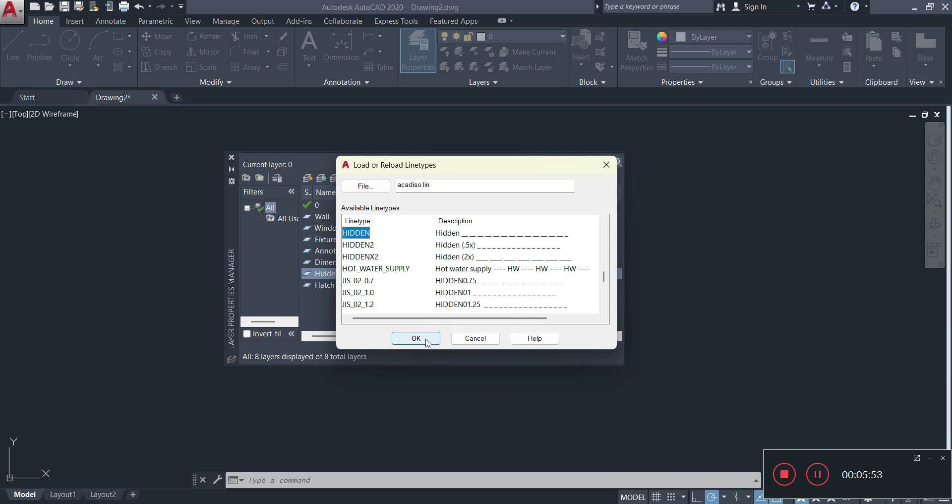
left_click(416, 338)
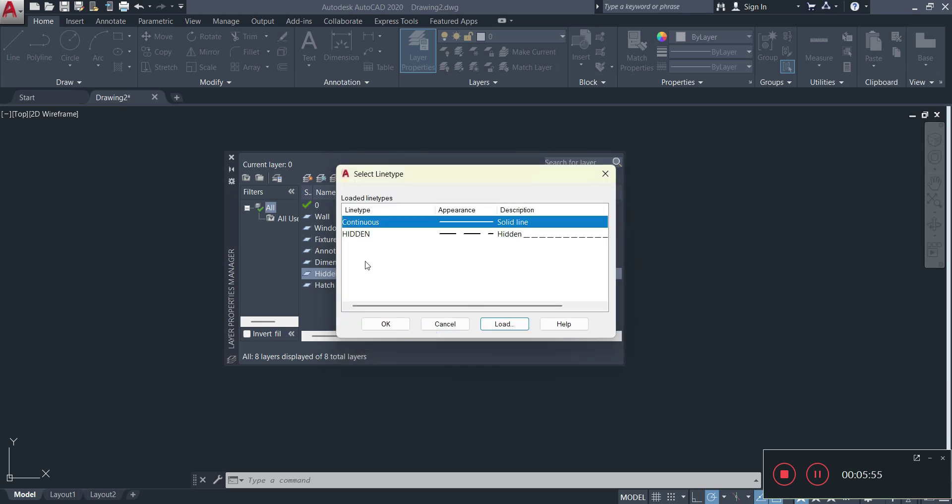
- Assign the loaded HIDDEN linetype to the Hidden layer
left_click(455, 236)
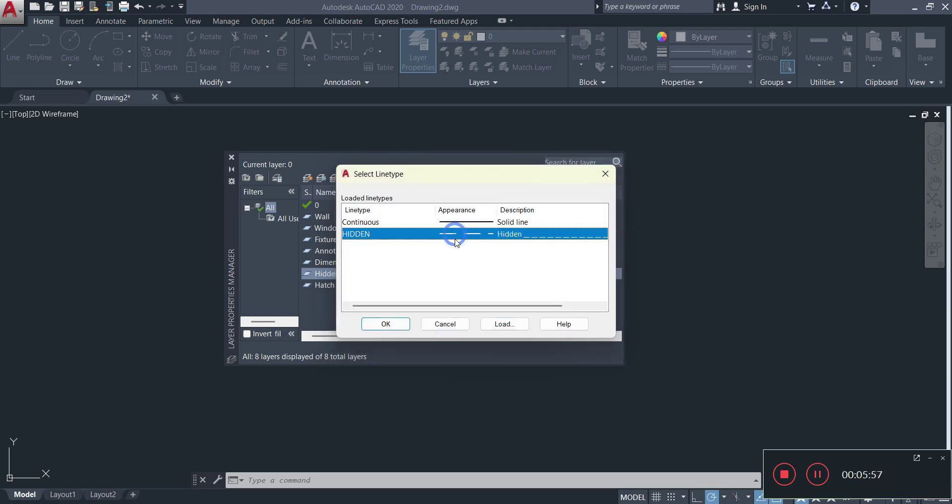
left_click(386, 323)
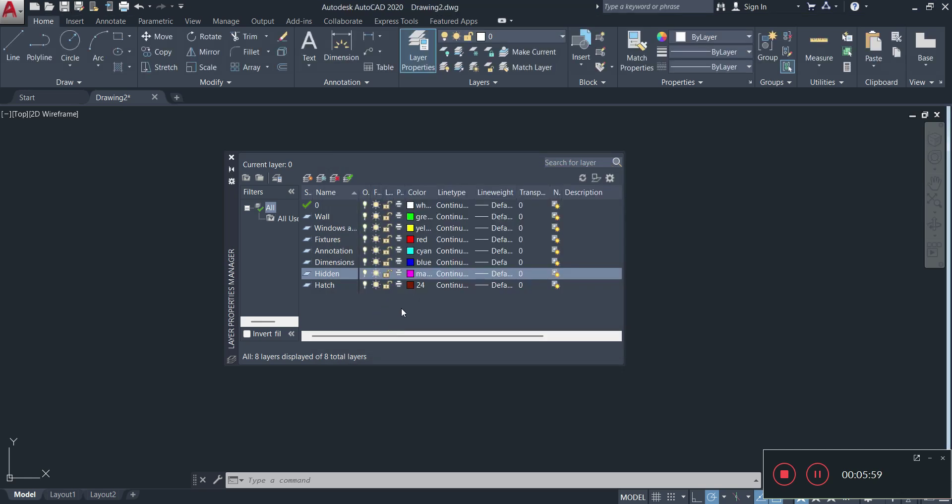
left_click(402, 310)
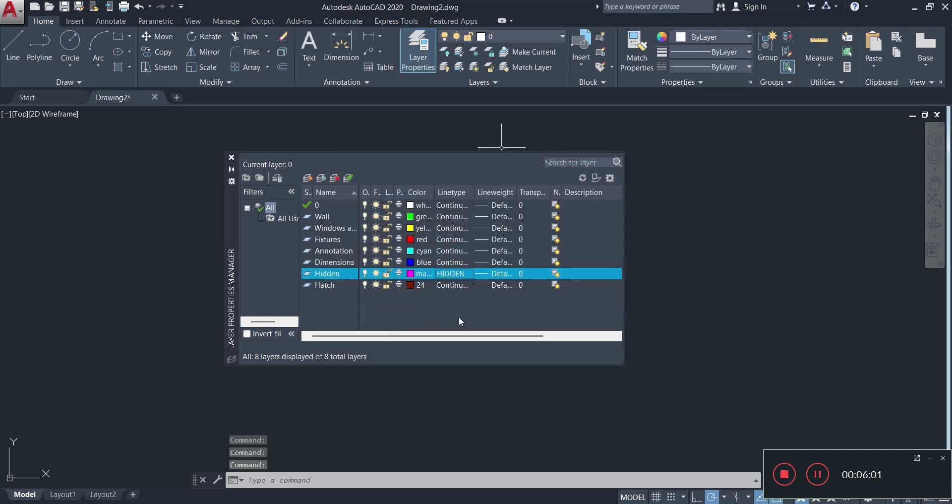
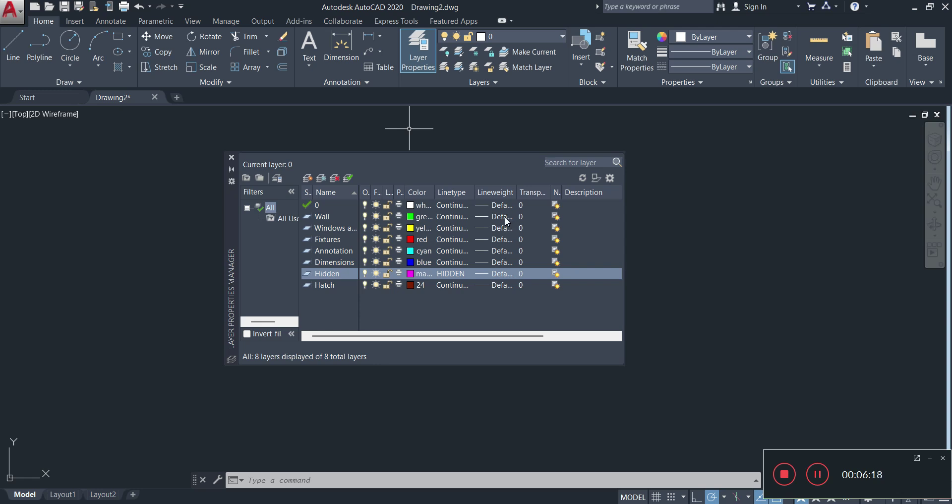
- Set the Wall layer's lineweight to 0.40 mm
left_click(505, 216)
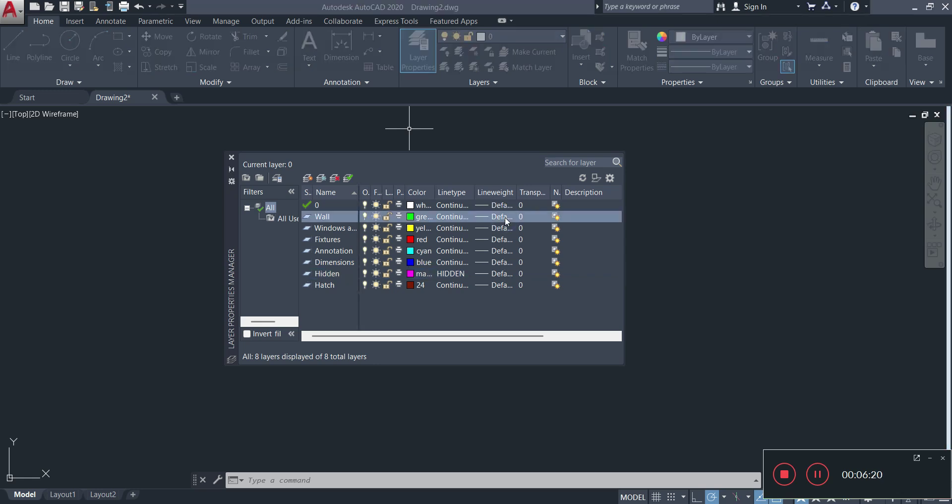
left_click(505, 216)
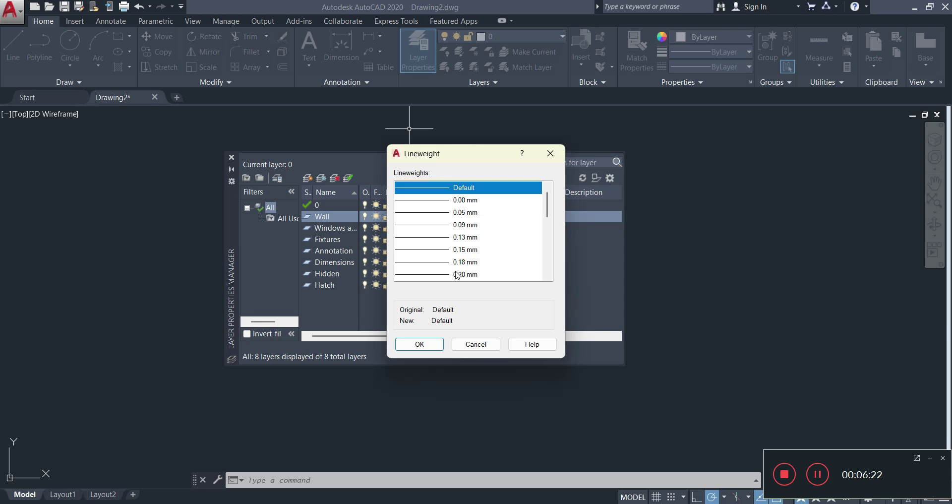
scroll(457, 275, "down", 3)
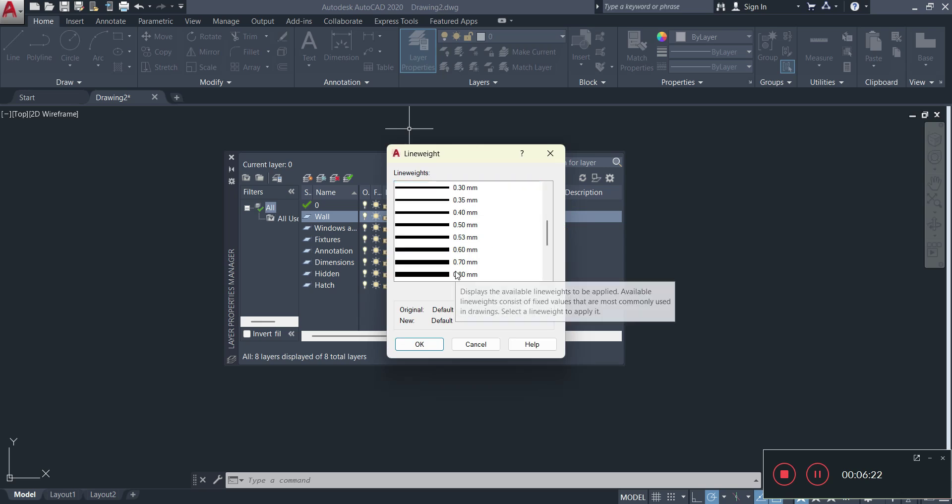
left_click(438, 213)
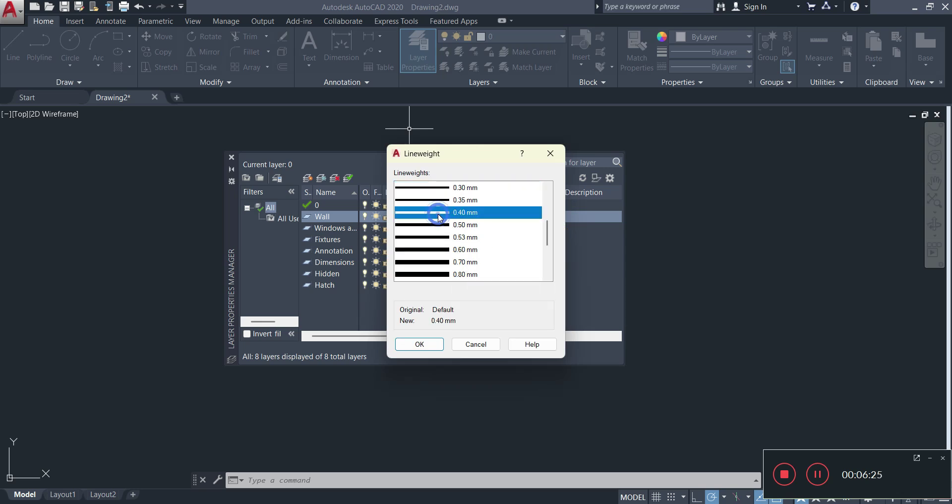
left_click(418, 345)
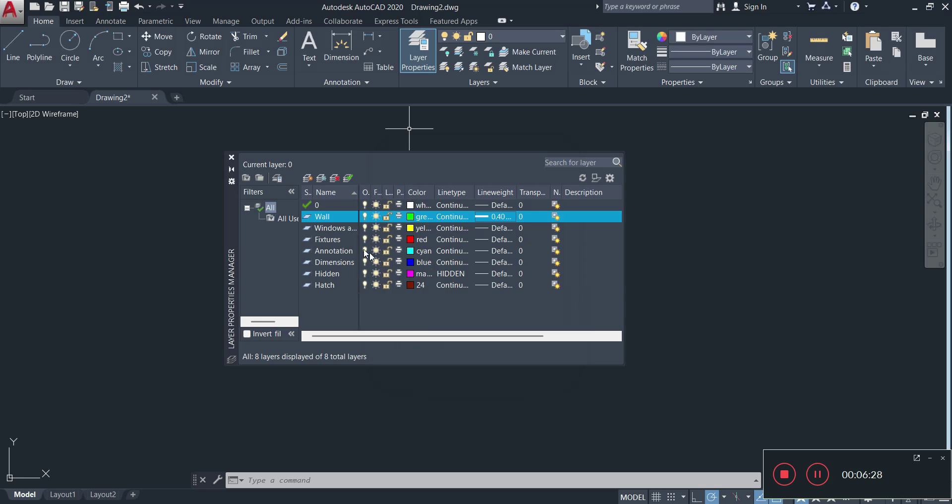
- Set the windows and door layer's lineweight to 0.35 mm
left_click(499, 228)
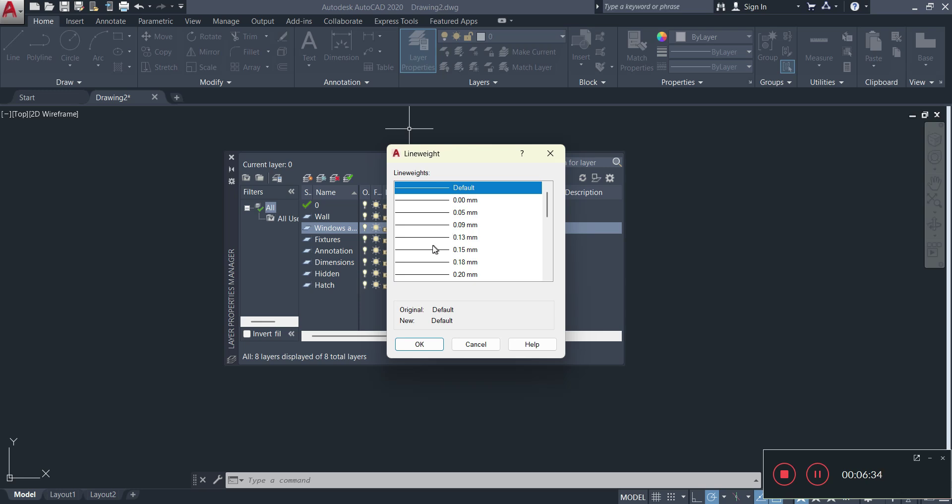
scroll(439, 252, "down", 1)
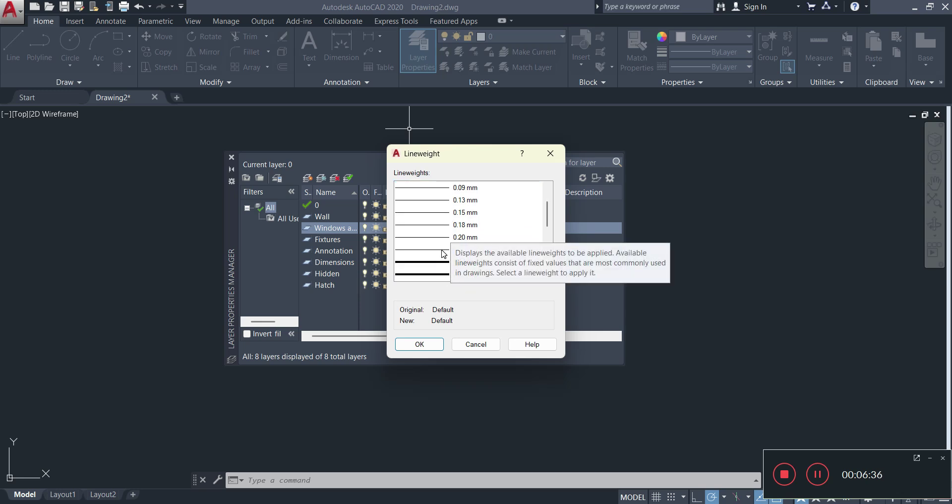
scroll(442, 229, "down", 2)
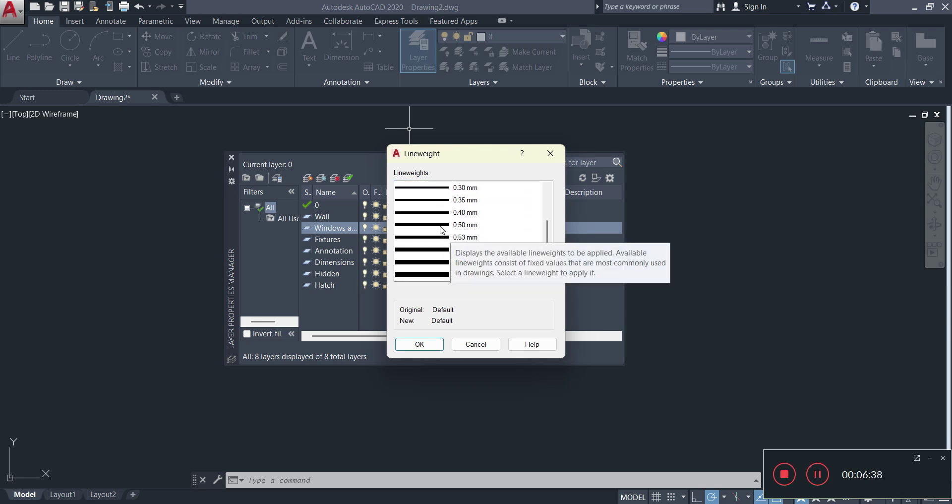
left_click(439, 201)
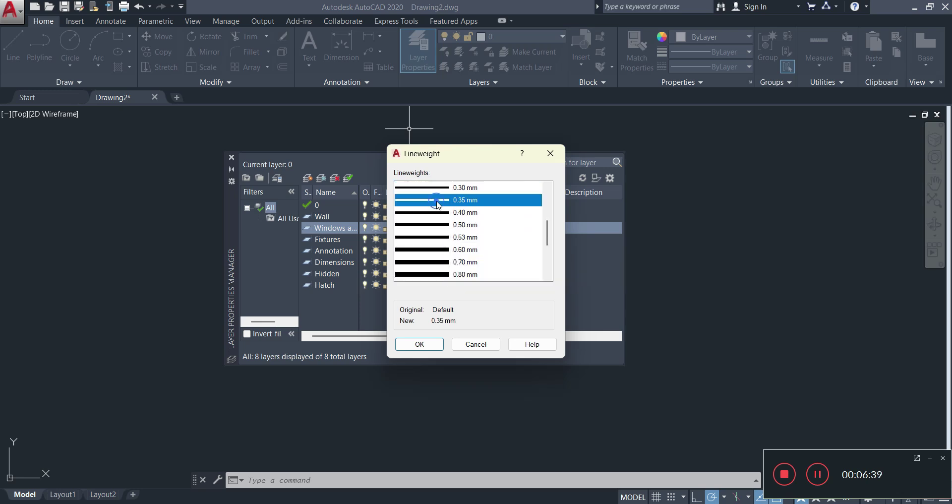
left_click(420, 344)
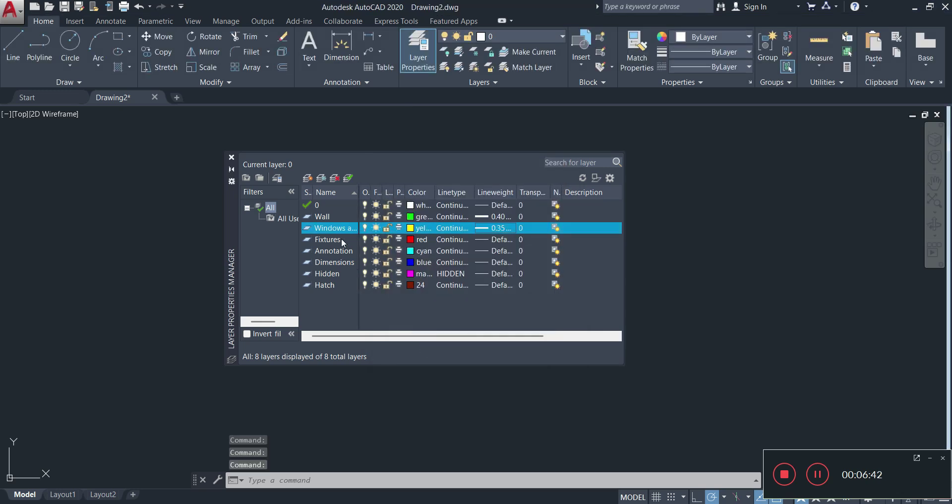
- Set the Dimensions layer's lineweight to 0.05 mm
left_click(341, 267)
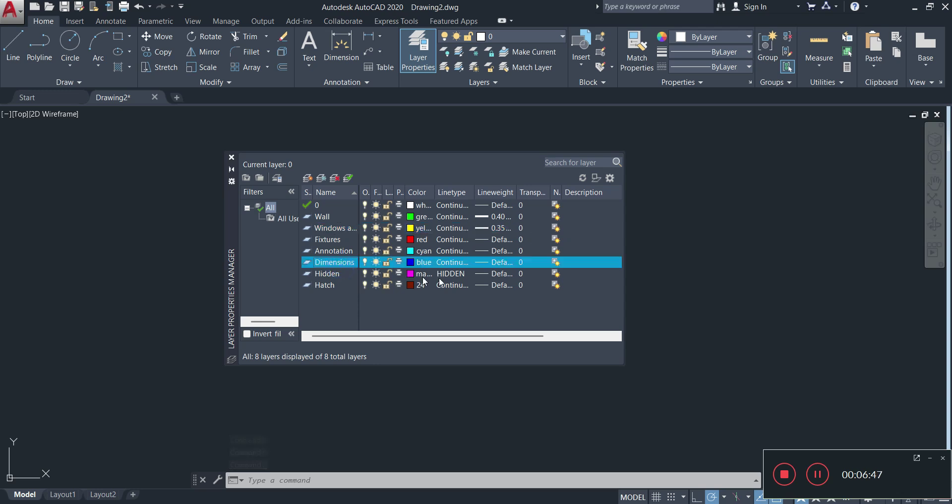
left_click(500, 263)
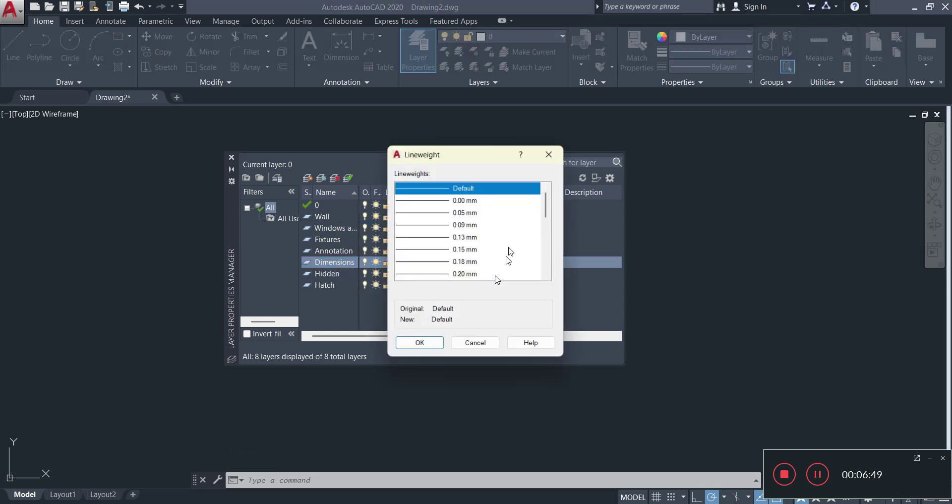
left_click(462, 212)
left_click(420, 344)
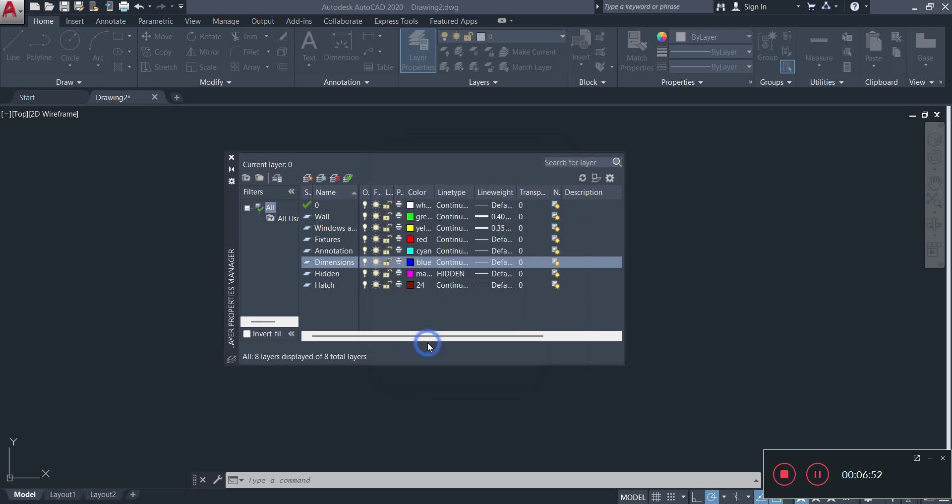
- Set the Hidden layer's lineweight to 0.40 mm
left_click(337, 274)
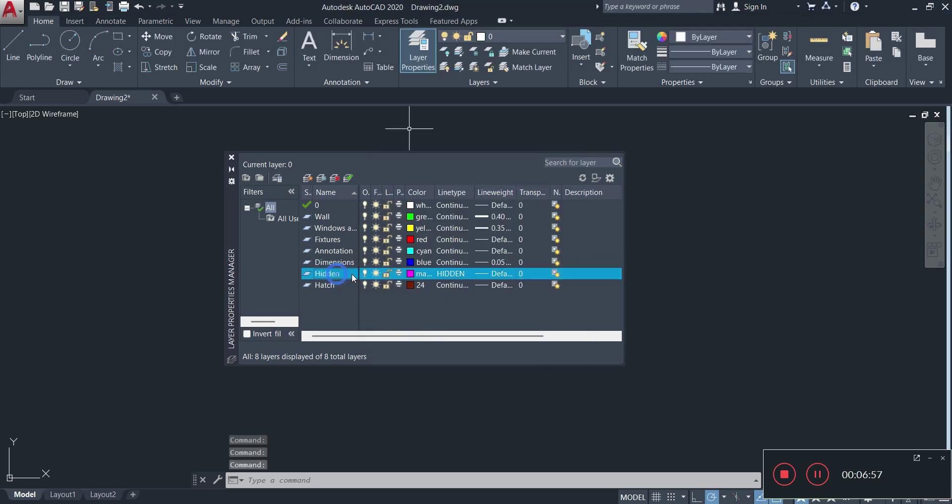
left_click(501, 274)
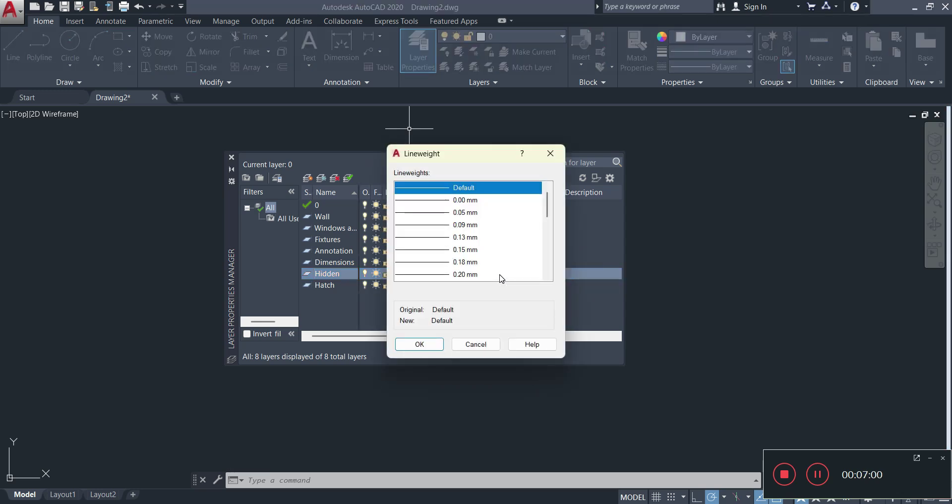
scroll(457, 243, "down", 2)
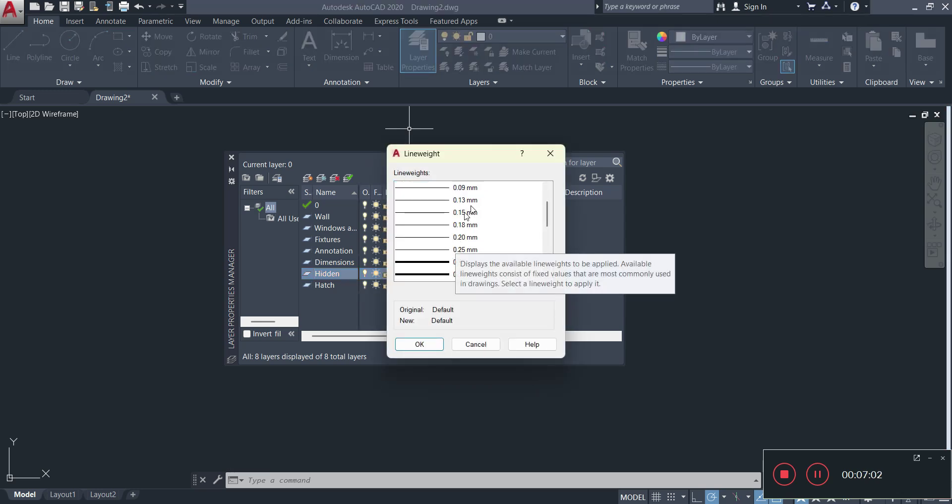
scroll(436, 254, "down", 3)
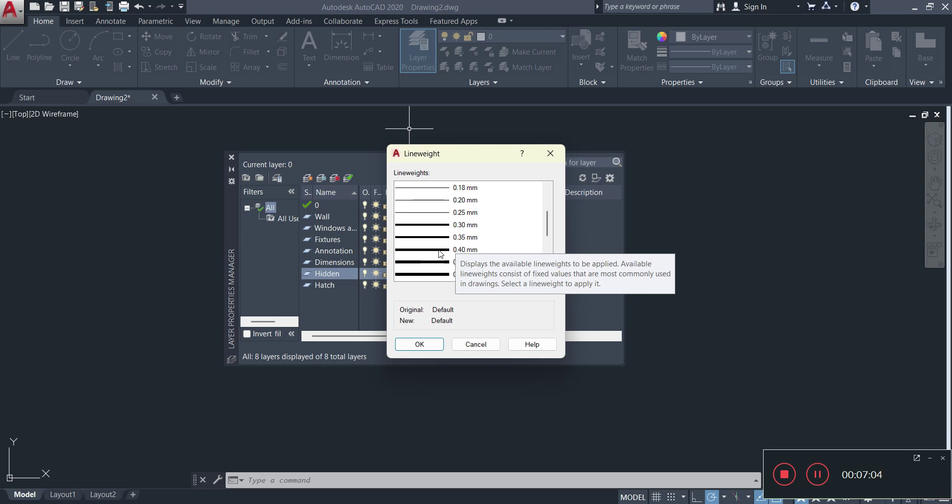
left_click(432, 249)
left_click(421, 343)
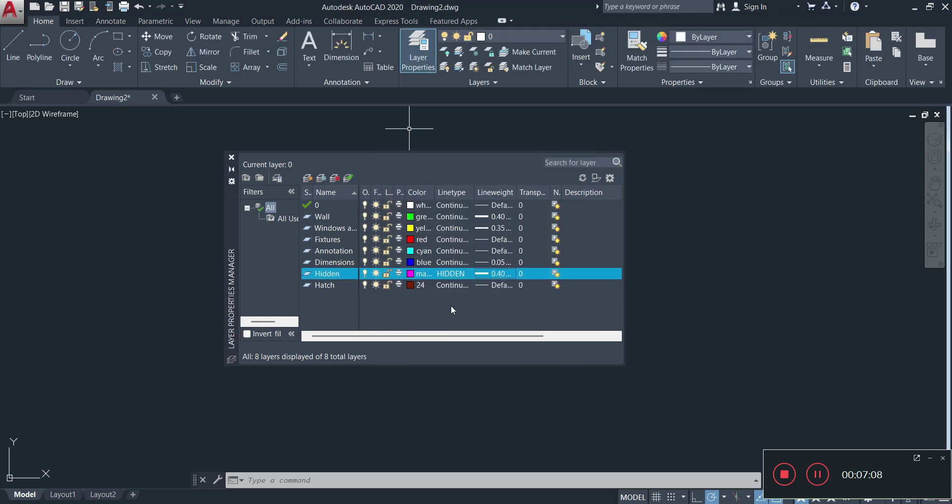